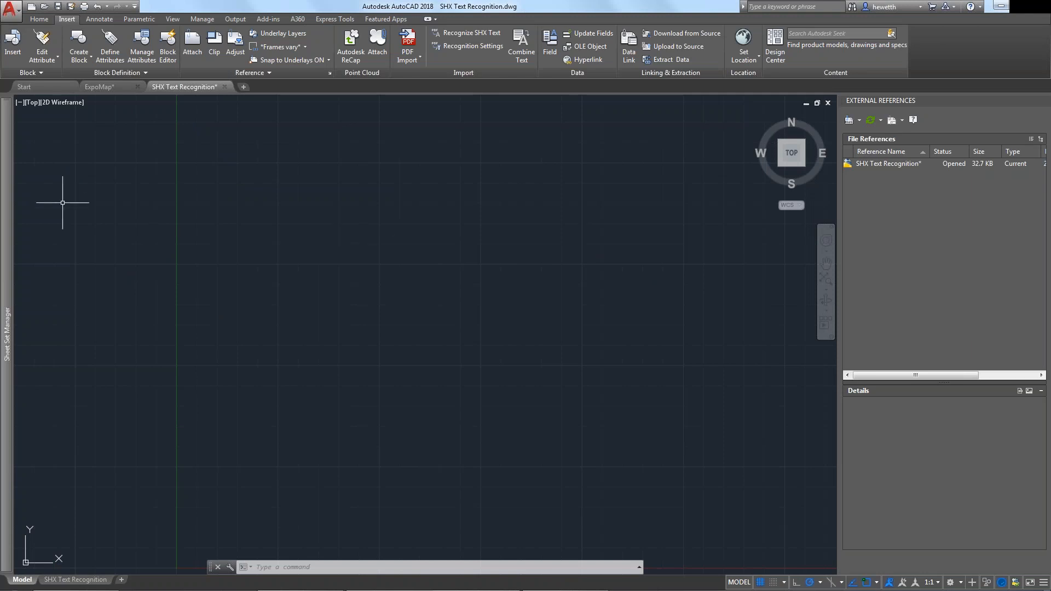
Open the External References sheet from the Document section of the AutoCAD 2018 Launch Demo sheet set.
mouse_move(9, 187)
mouse_move(8, 164)
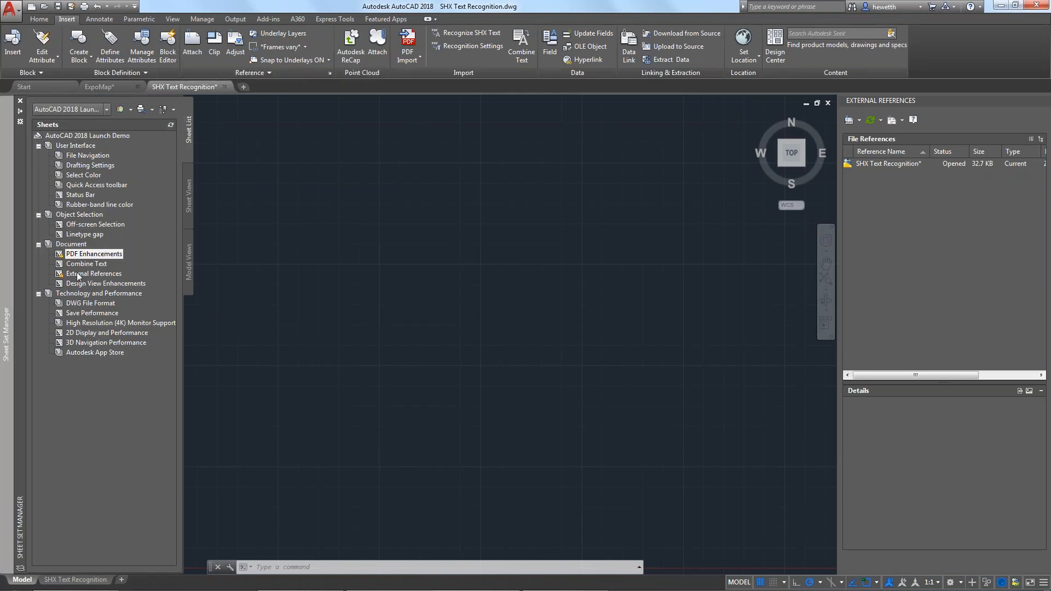
left_click(93, 274)
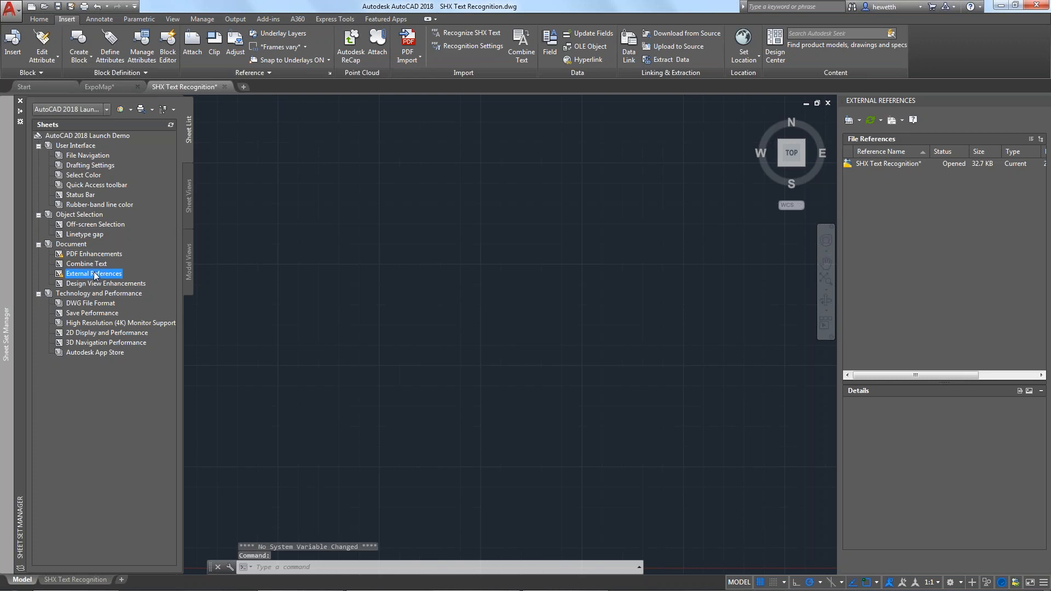
double_click(94, 273)
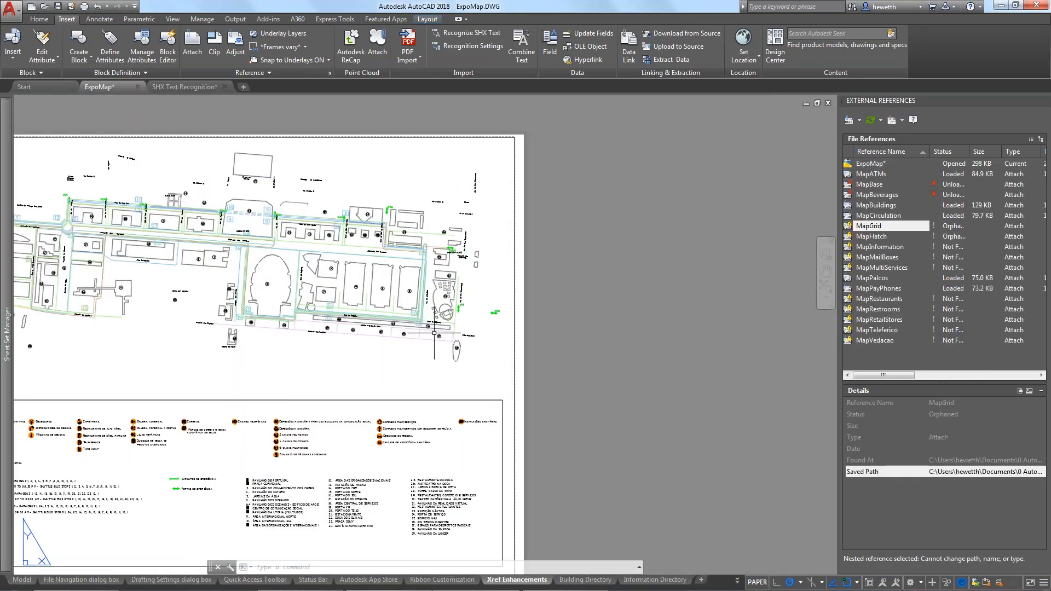
Examine the expo map on the Xref Enhancements layout, covering the buildings and streets from one end to the other.
middle_click_drag(259, 346, 562, 327)
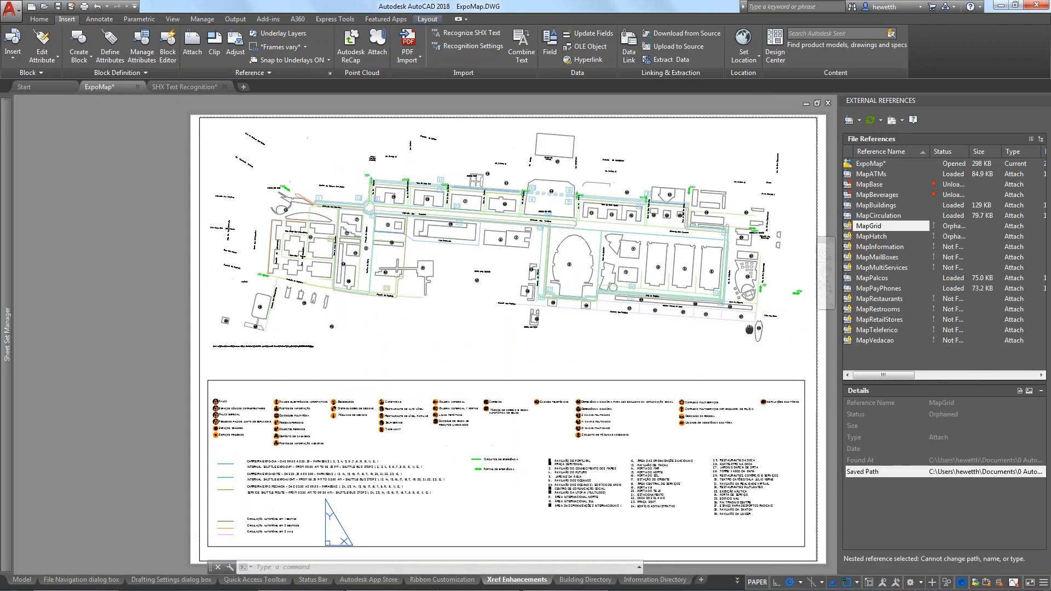
scroll(562, 327, "up", 4)
scroll(564, 329, "down", 2)
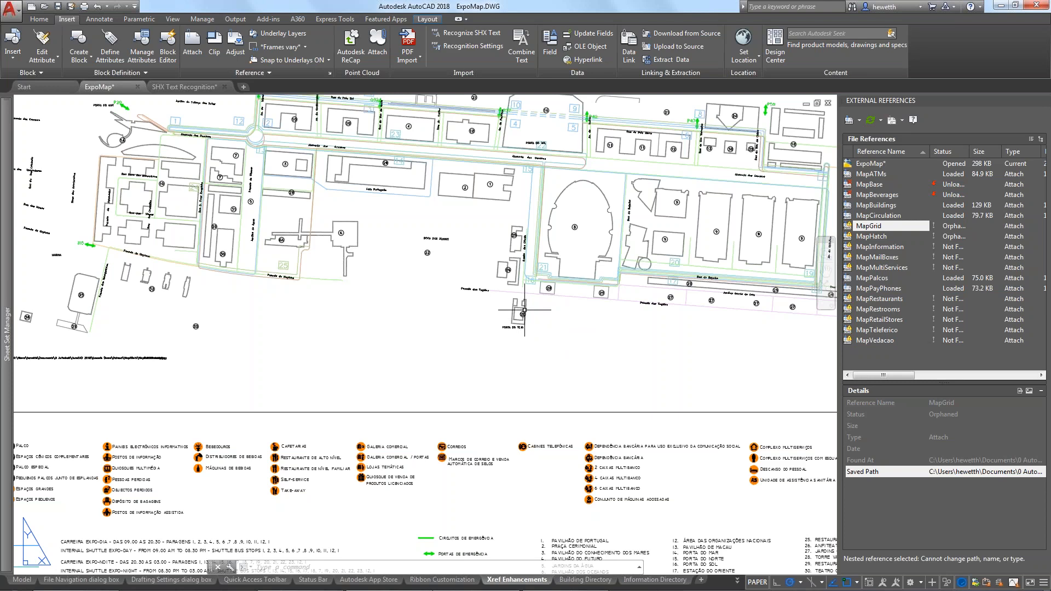
middle_click_drag(409, 224, 431, 310)
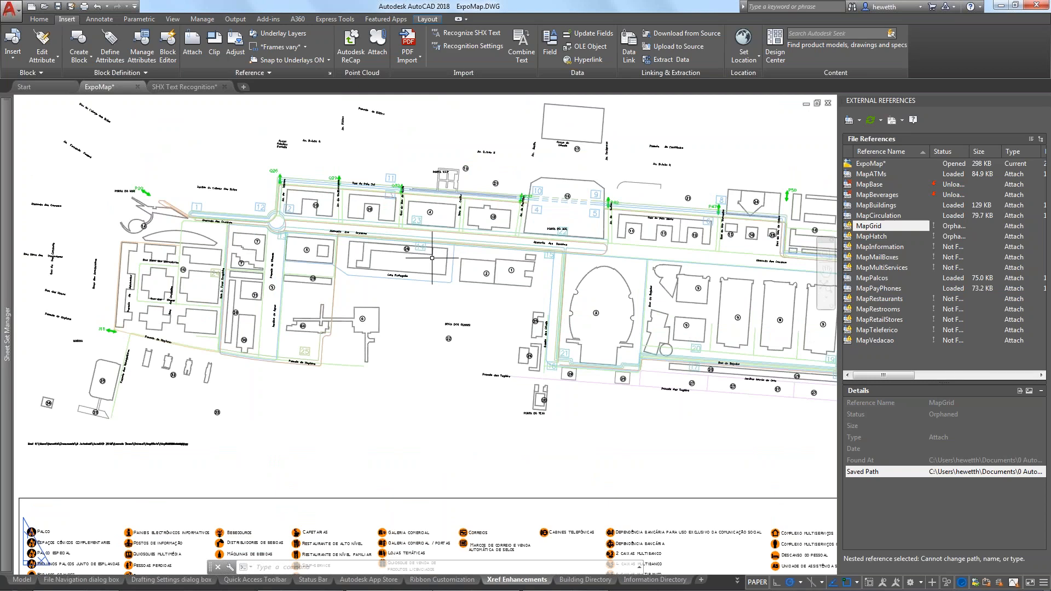
scroll(434, 255, "up", 2)
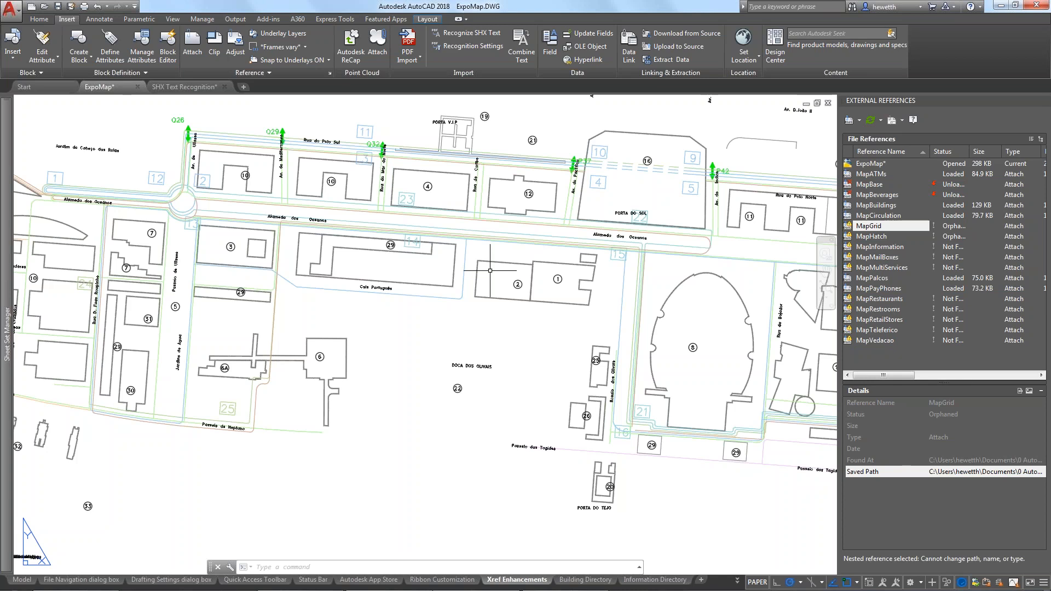
scroll(416, 247, "down", 3)
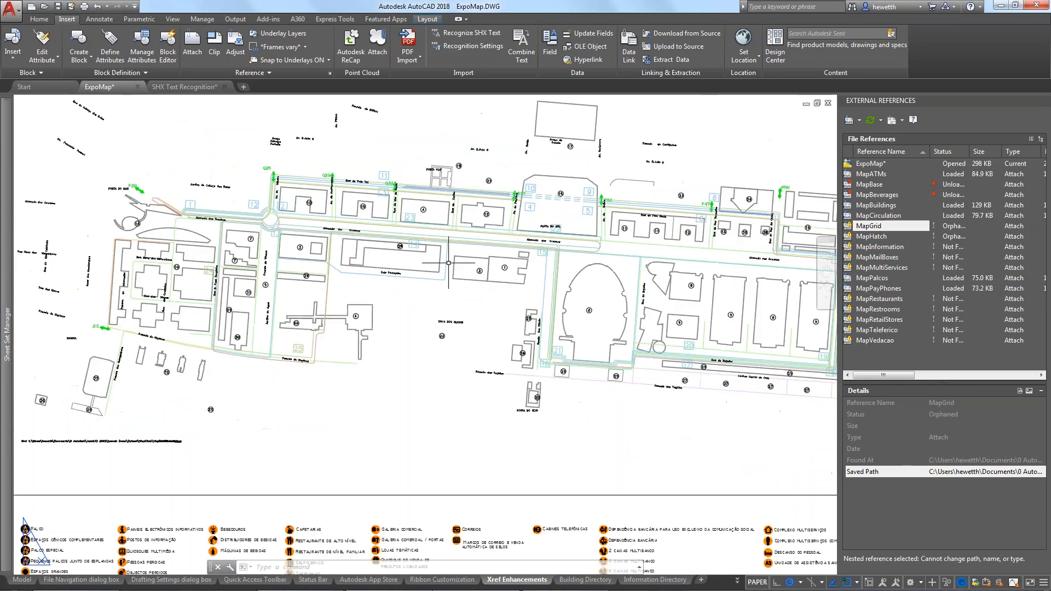
middle_click_drag(478, 303, 432, 301)
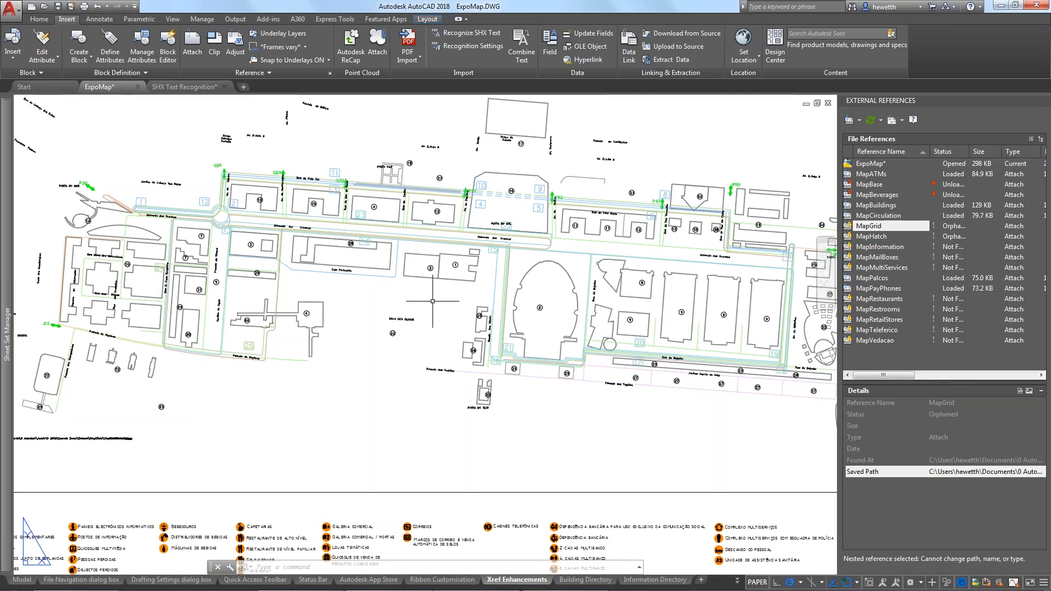
middle_click_drag(495, 309, 414, 320)
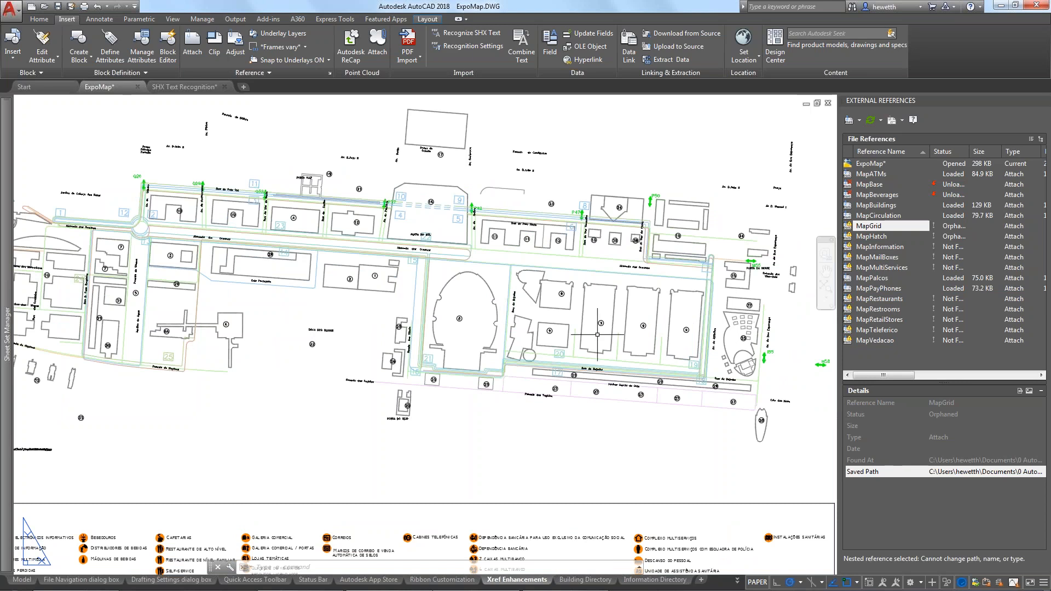
scroll(597, 335, "up", 2)
middle_click_drag(633, 337, 610, 347)
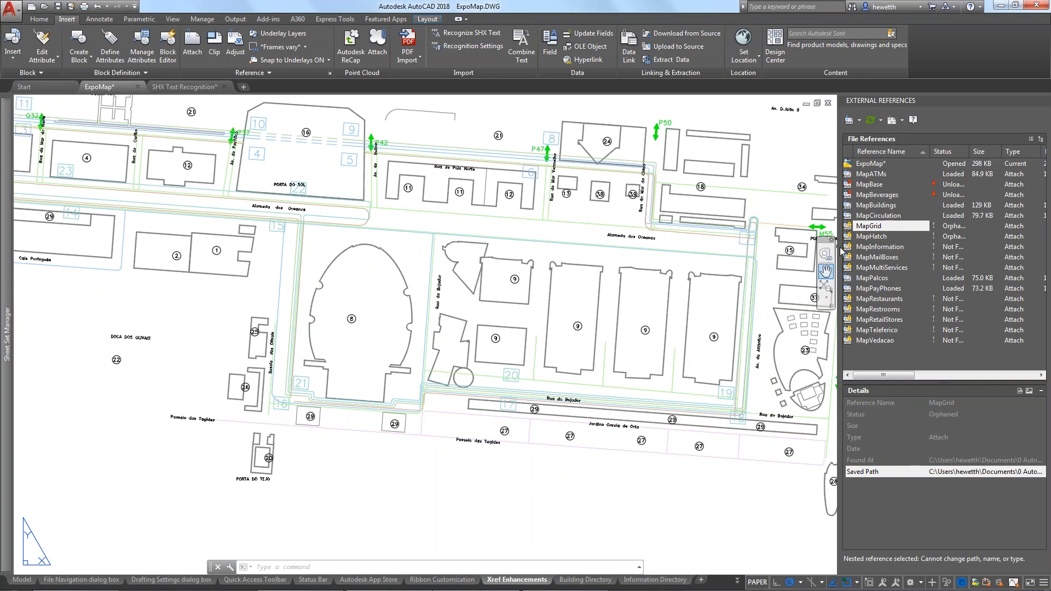
Widen the External References palette and its Reference Name column until the Status and Saved Path columns are readable.
left_click_drag(838, 246, 739, 246)
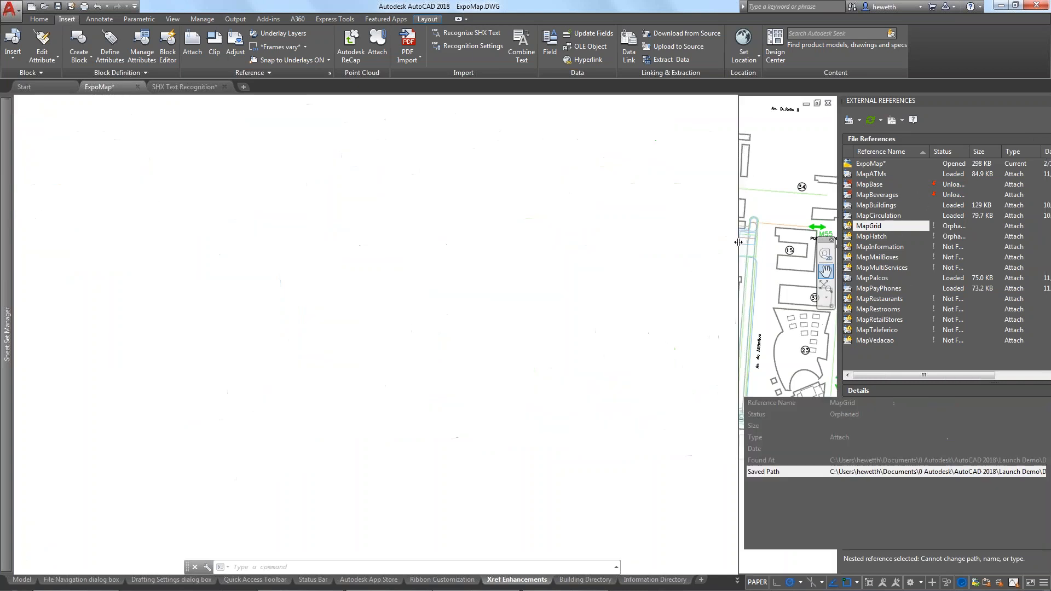
left_click_drag(869, 151, 910, 151)
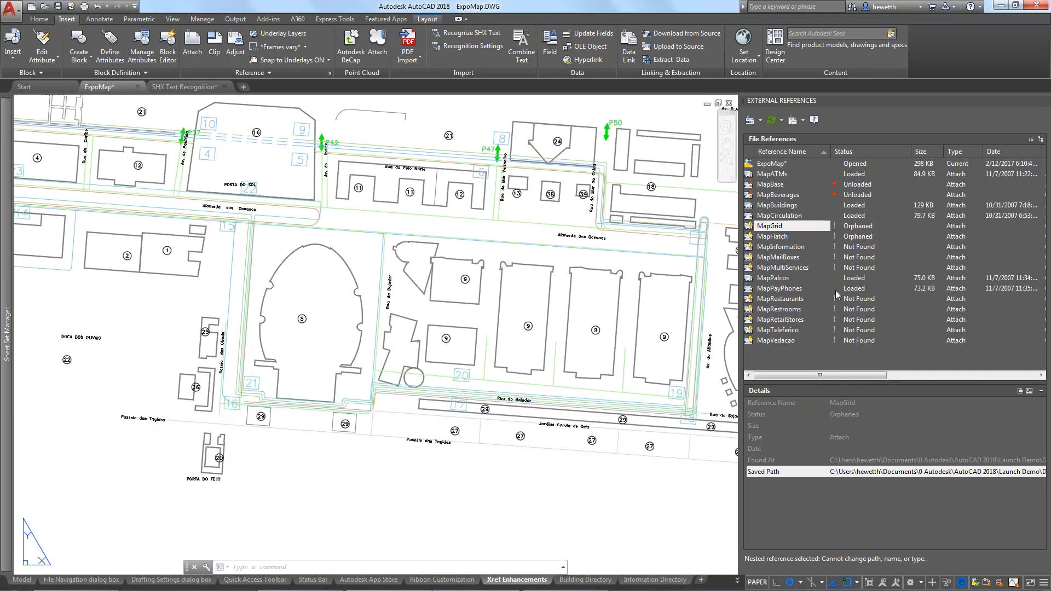
mouse_move(836, 290)
left_click_drag(637, 269, 634, 269)
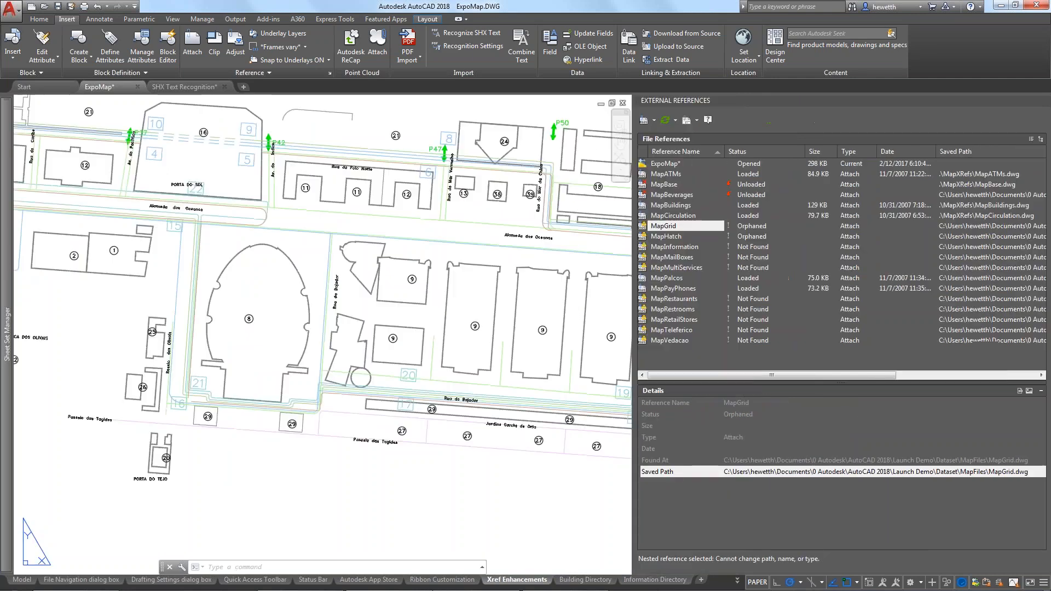
Select the MapInformation reference and check its status and saved path.
left_click(686, 248)
mouse_move(686, 248)
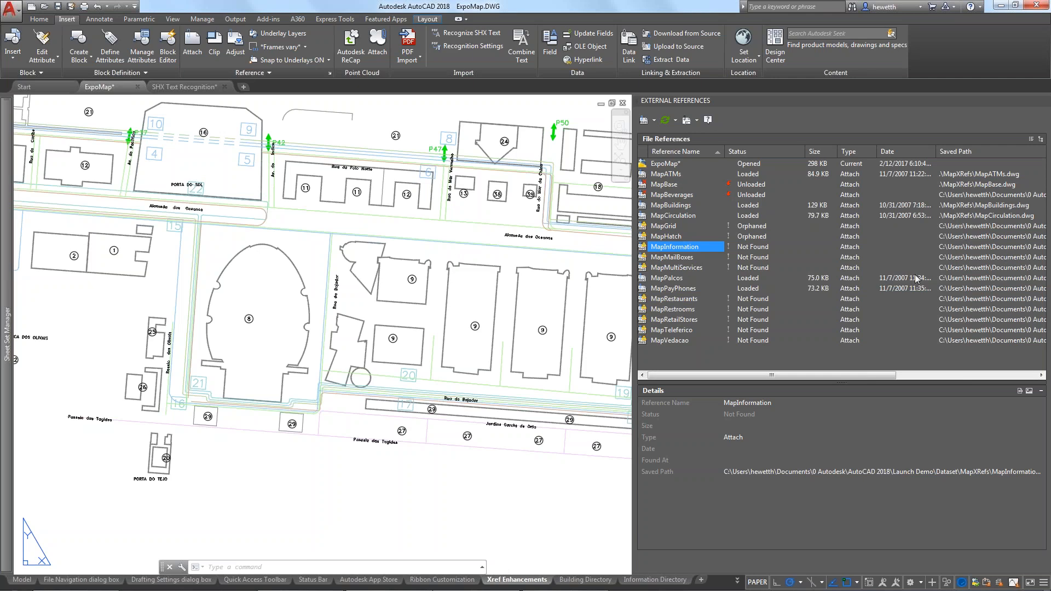
mouse_move(726, 259)
mouse_move(858, 251)
mouse_move(795, 244)
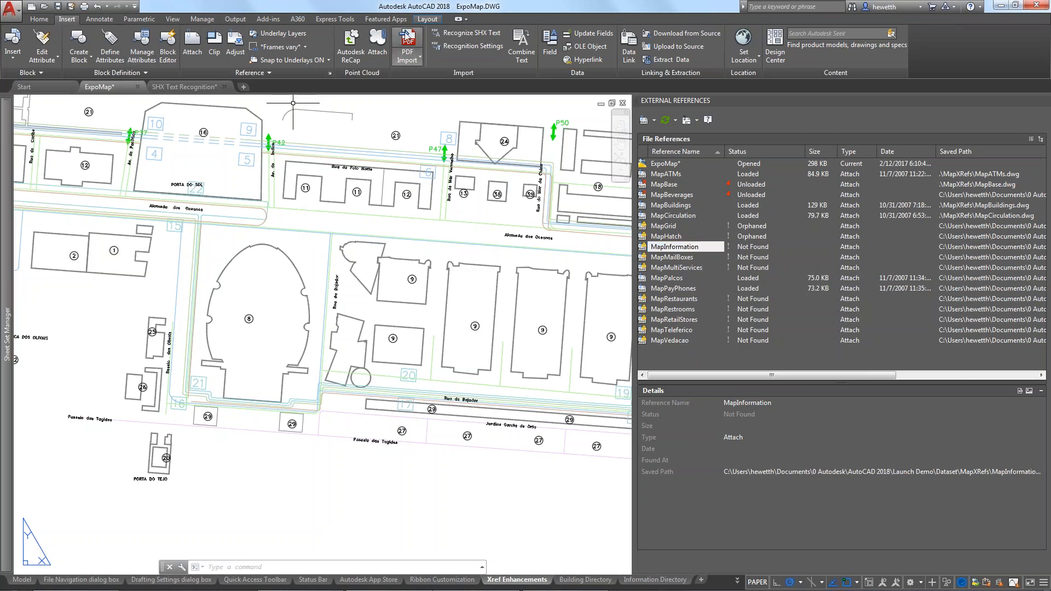
Start attaching a reference, try the DWF file filter, and list the Drawing (*.dwg) files in the ExistingMapXRefs folder.
left_click(192, 44)
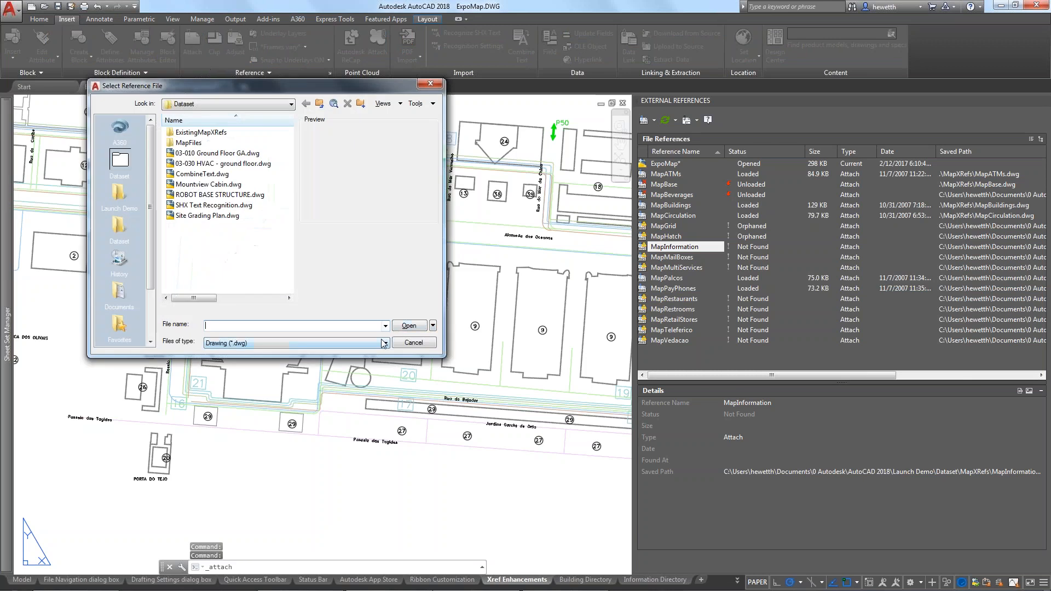
left_click(300, 343)
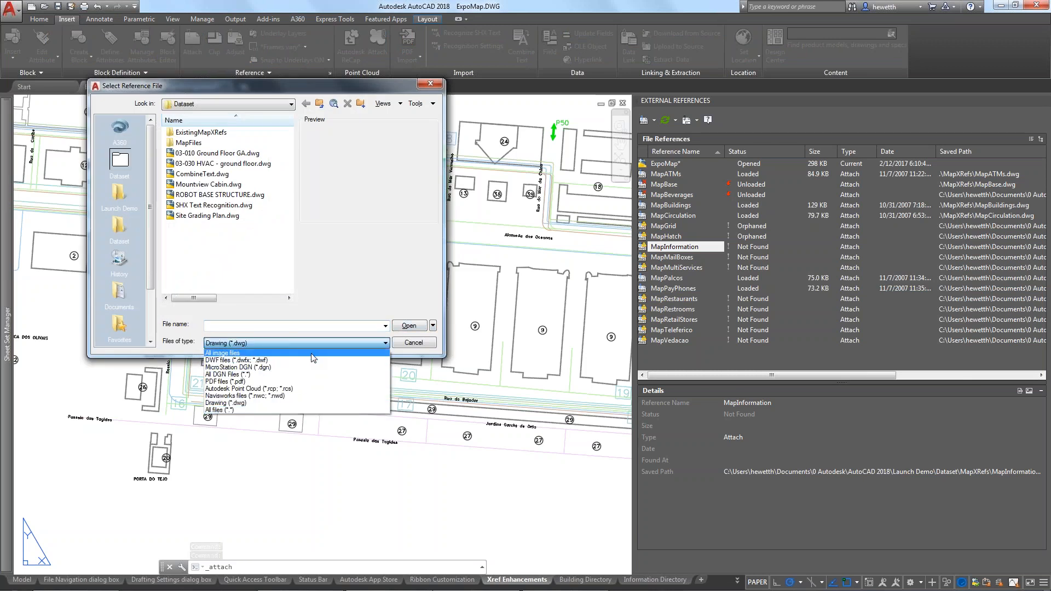
left_click(272, 360)
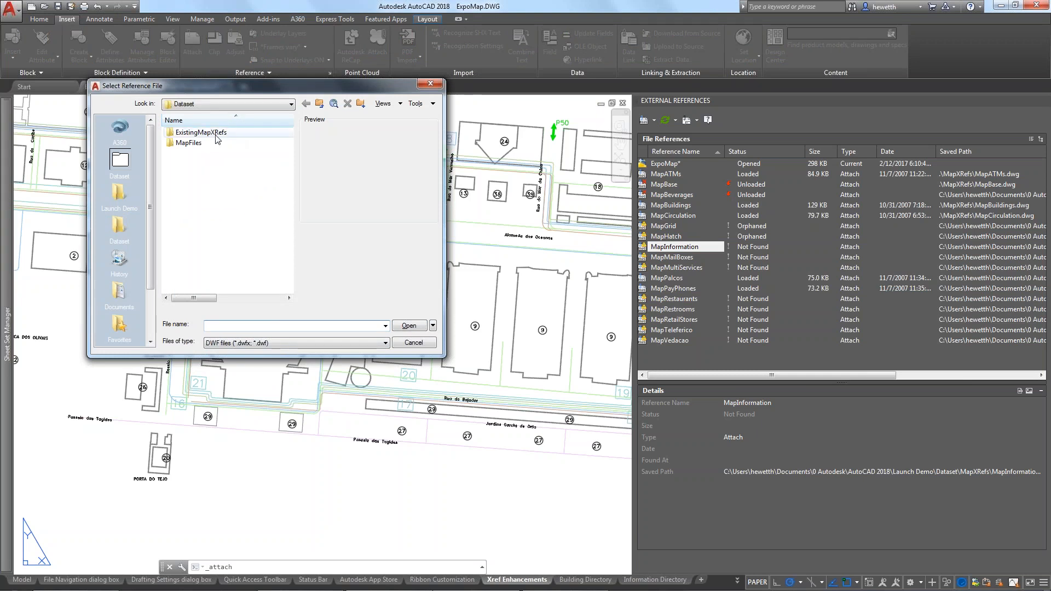
left_click(191, 143)
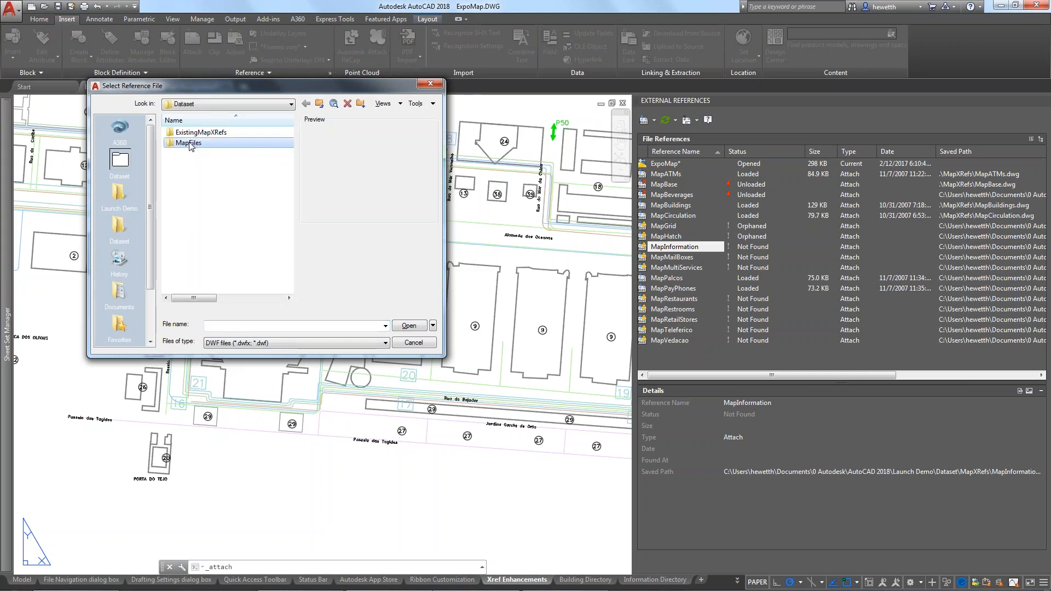
double_click(193, 132)
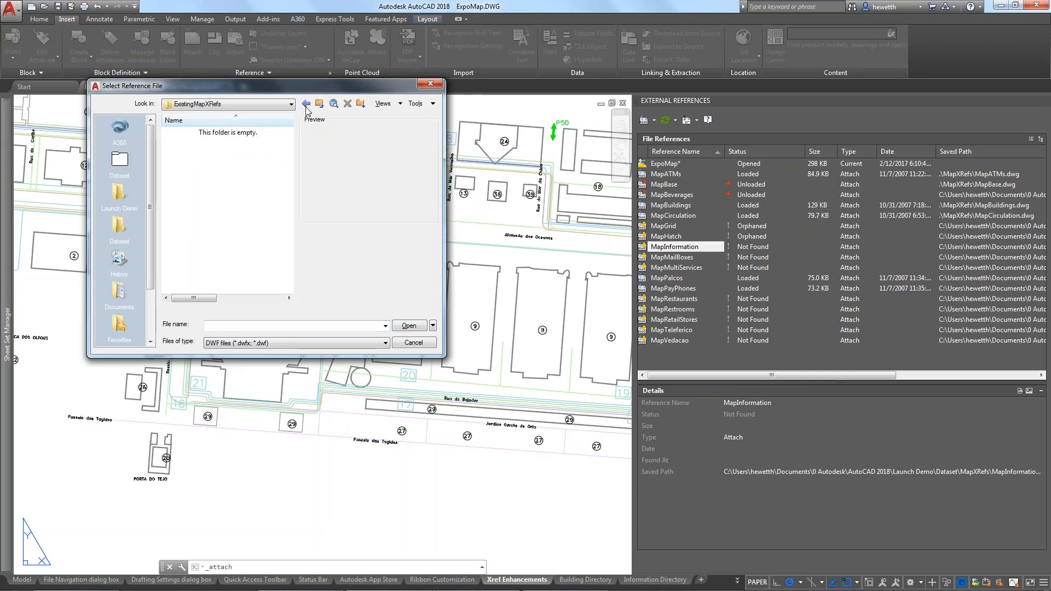
left_click(297, 343)
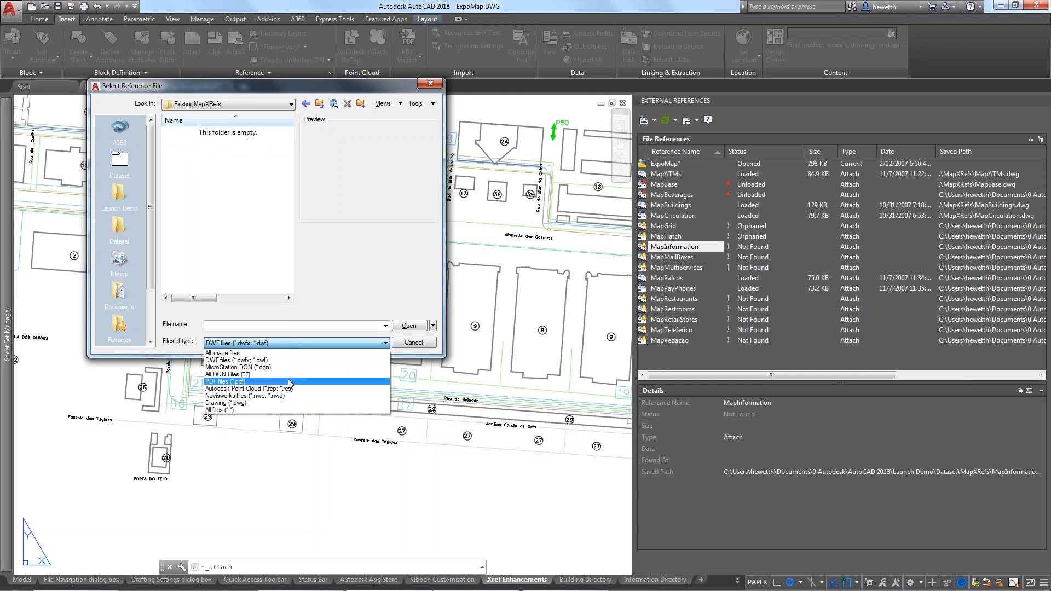
left_click(278, 404)
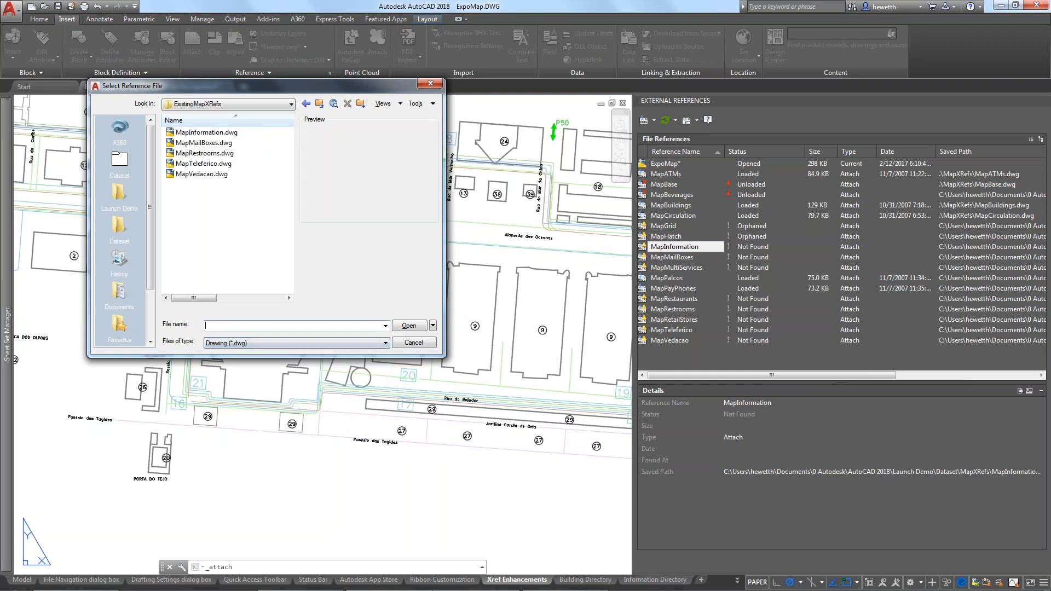
Review the path type options for attaching MapRestrooms.dwg, keep Relative path, and cancel the attachment.
left_click(197, 154)
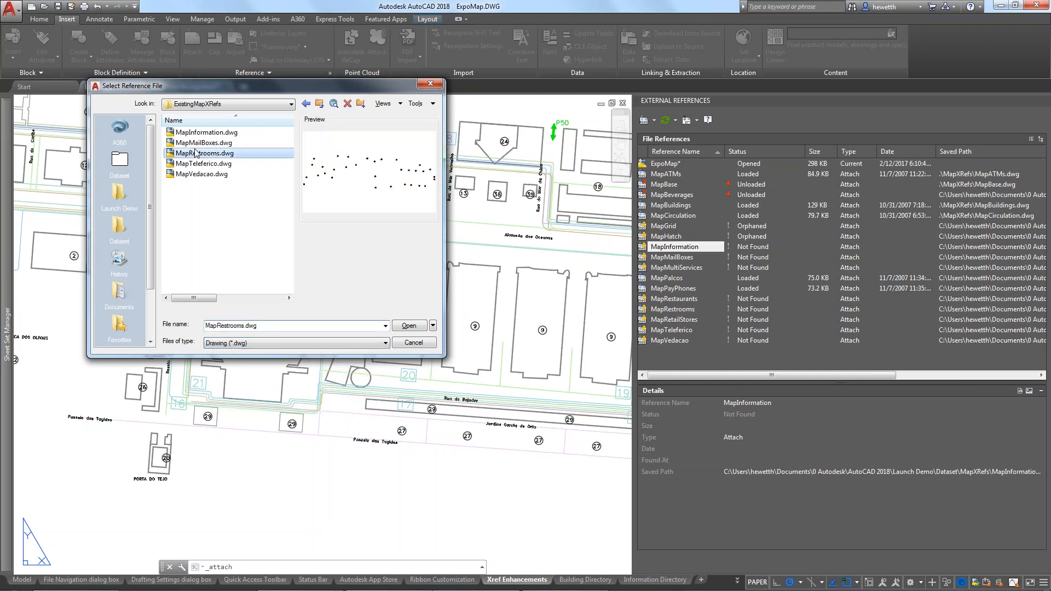
left_click(408, 327)
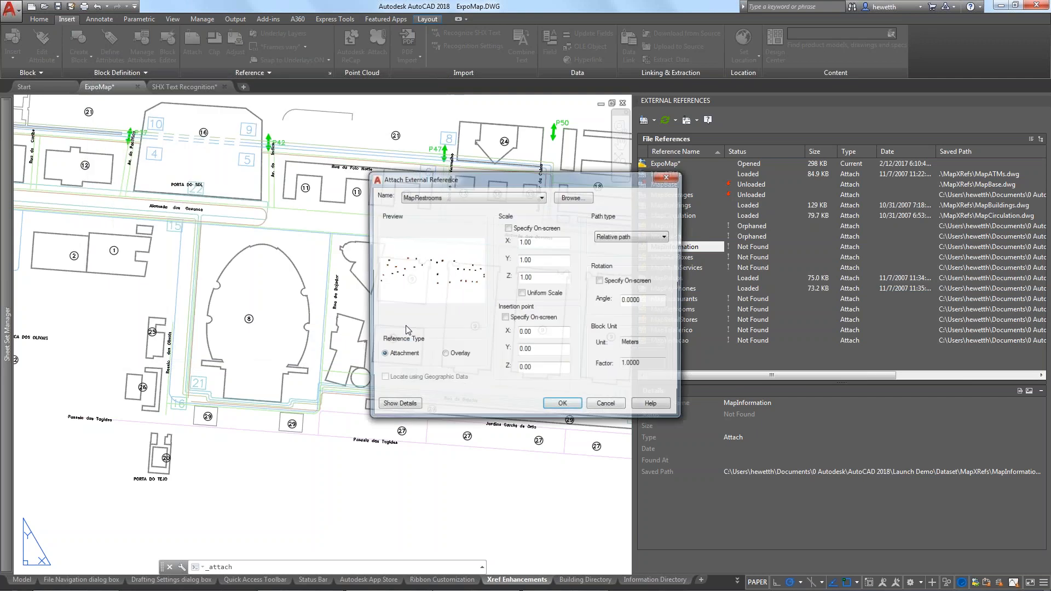
left_click_drag(521, 178, 443, 138)
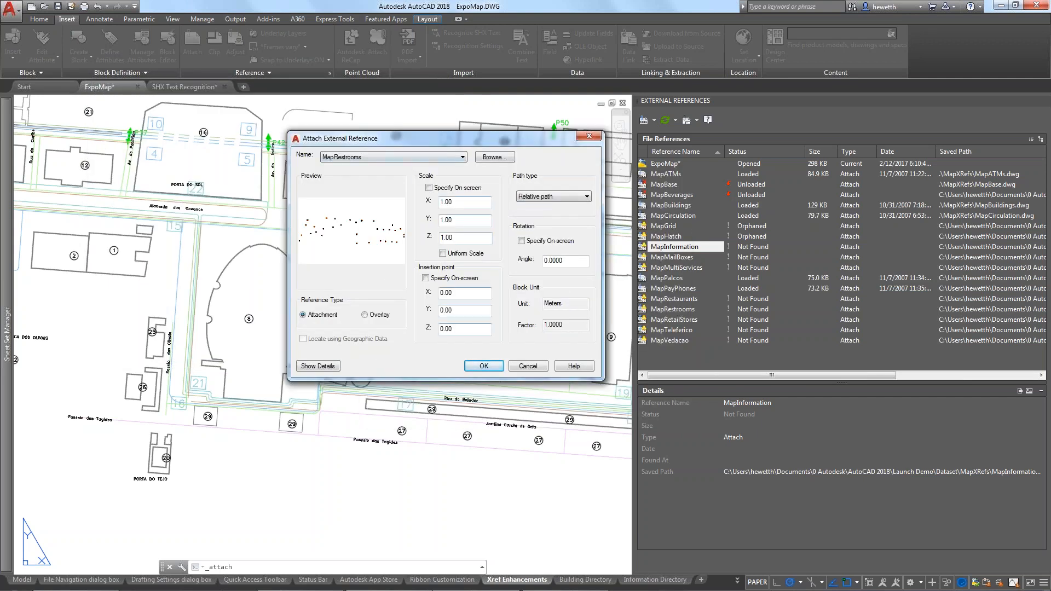
left_click(545, 200)
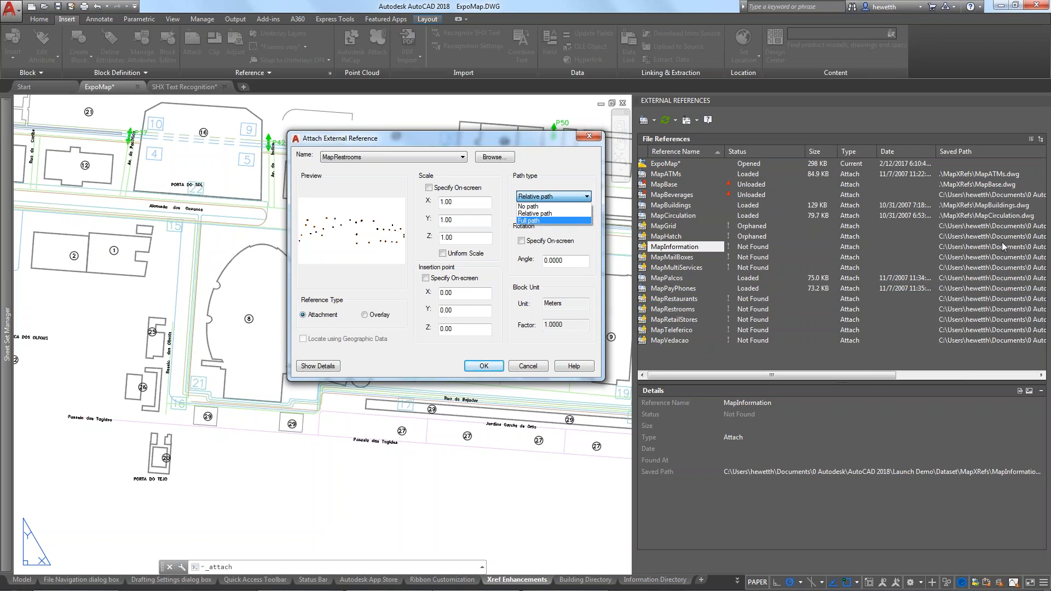
left_click(586, 180)
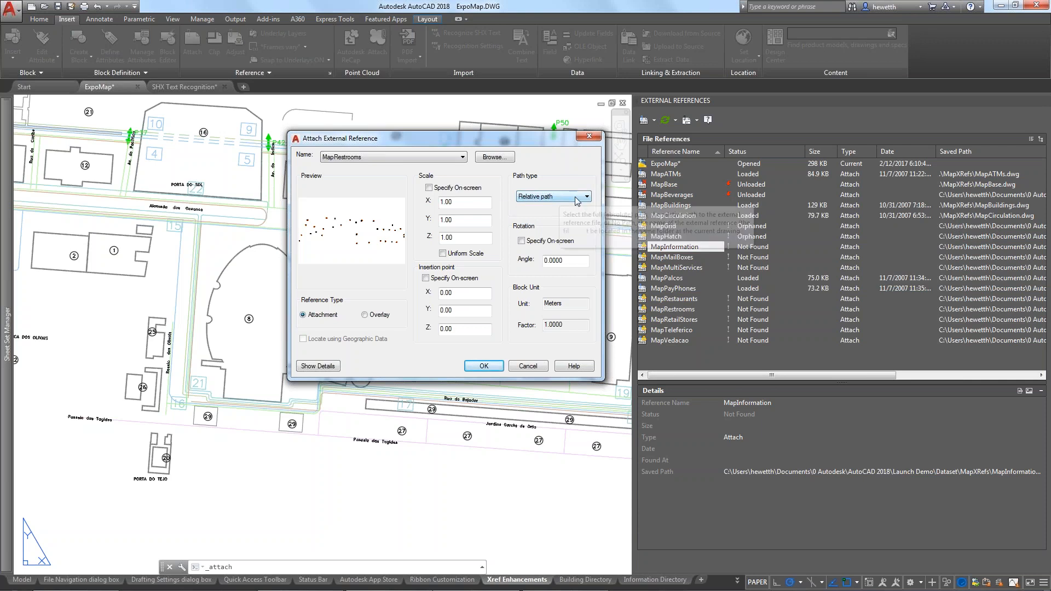
left_click(528, 367)
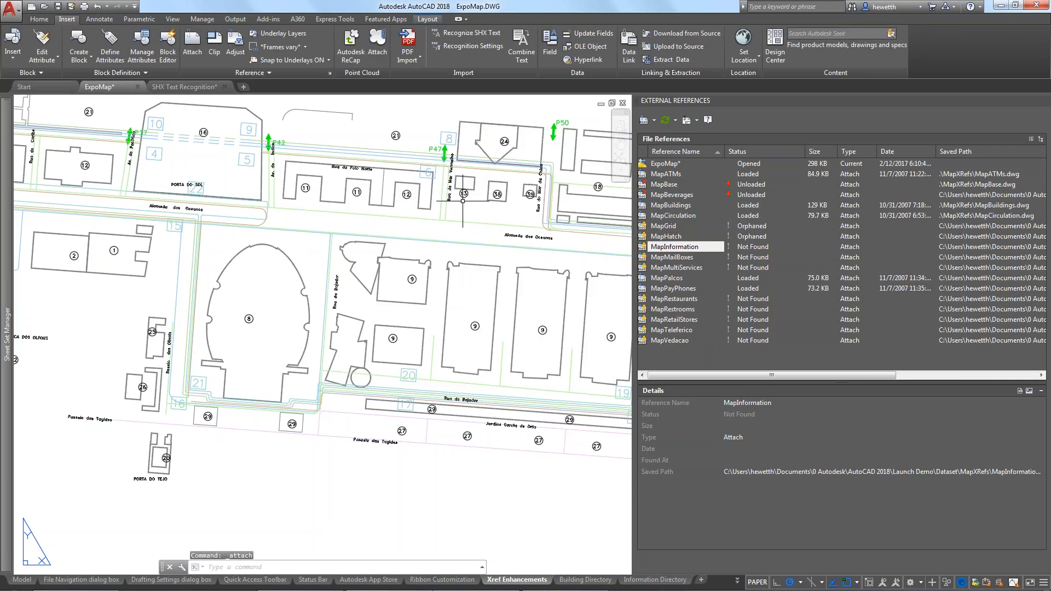
Compare MapBuildings' saved path, then repair MapInformation by selecting MapInformation.dwg in the Dataset's ExistingMapXRefs folder as its new path.
left_click(947, 207)
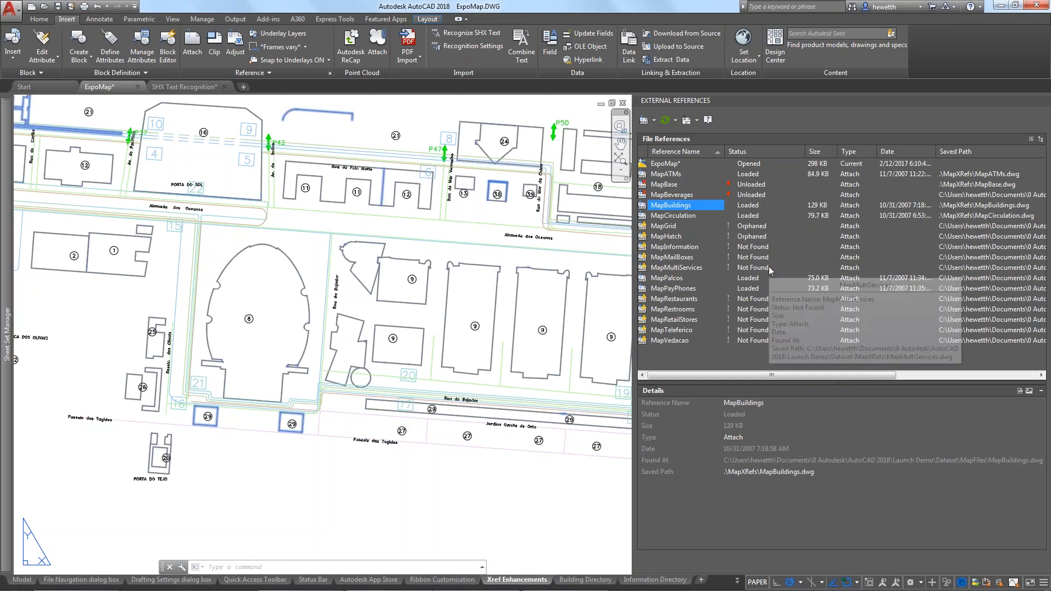
left_click(679, 247)
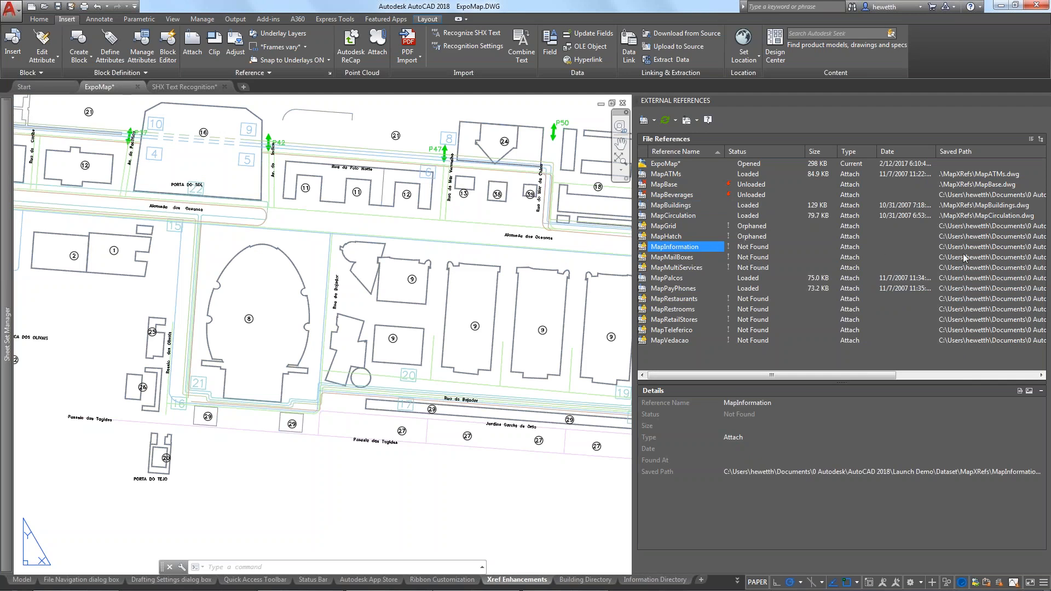
right_click(683, 249)
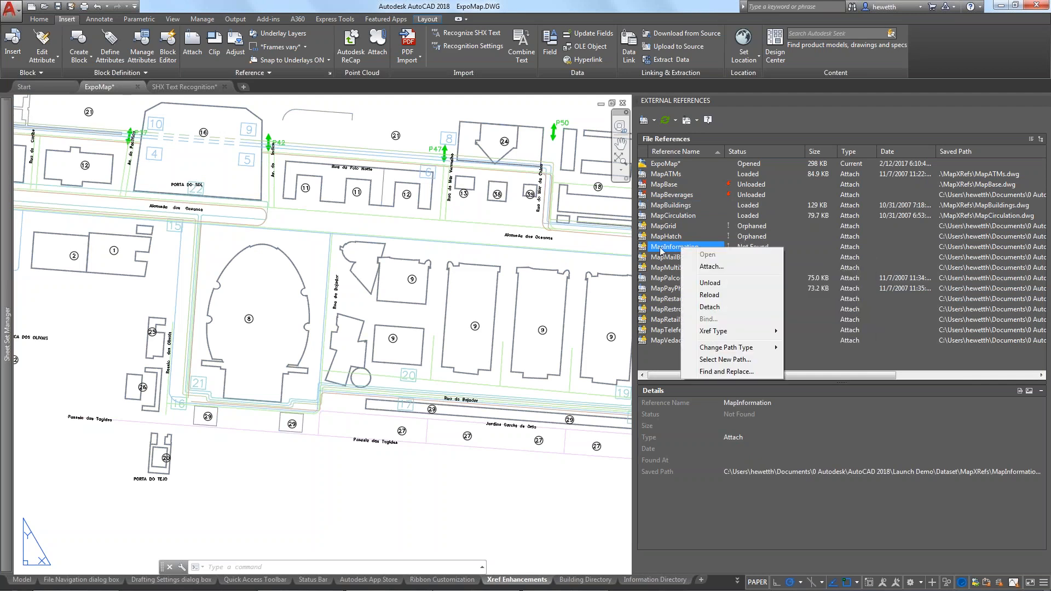
left_click(723, 360)
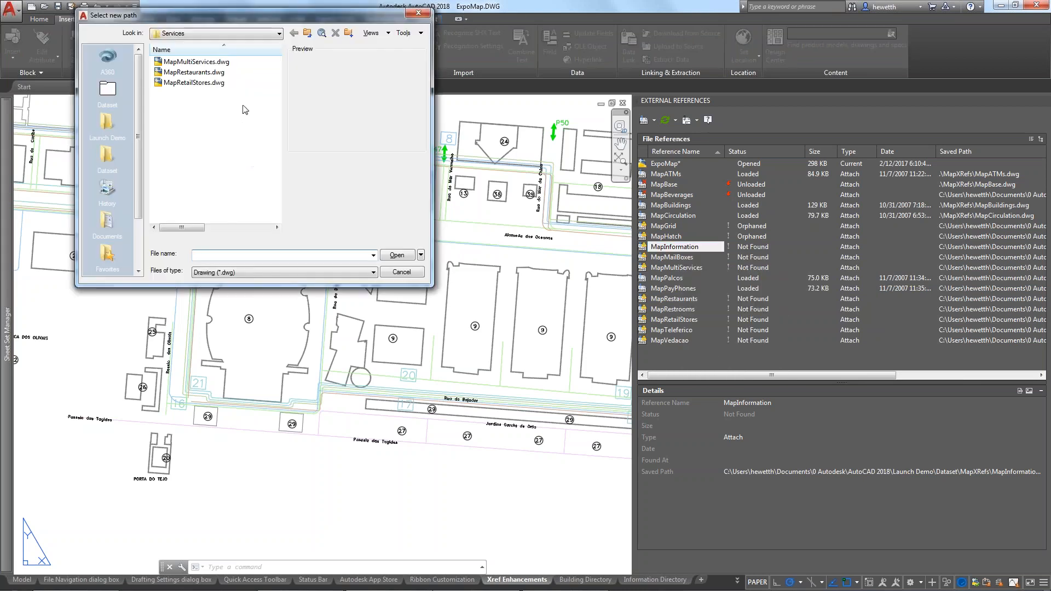
left_click_drag(232, 18, 324, 126)
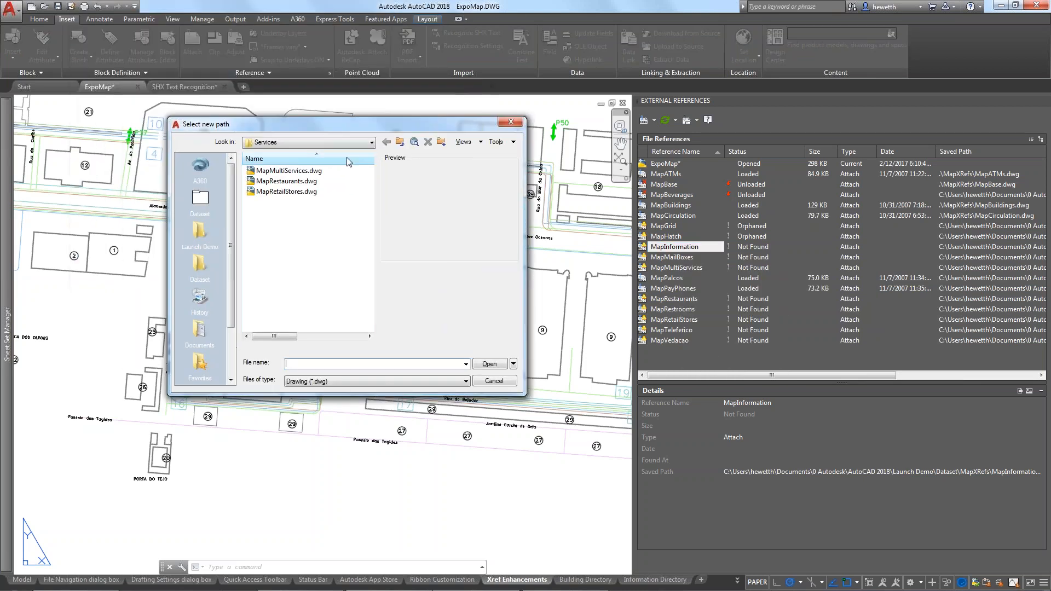
left_click(371, 142)
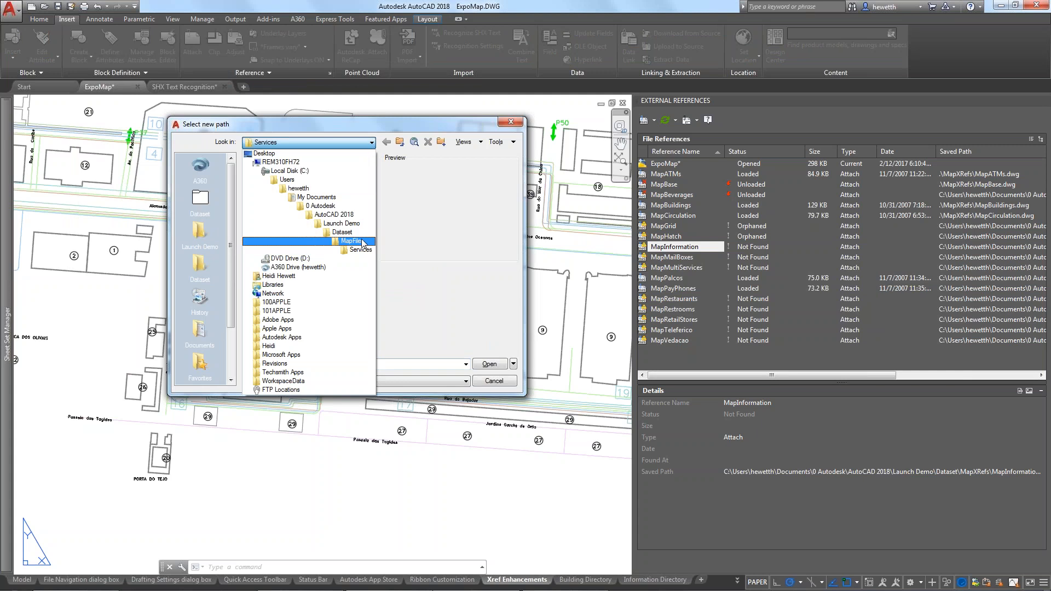
left_click(353, 241)
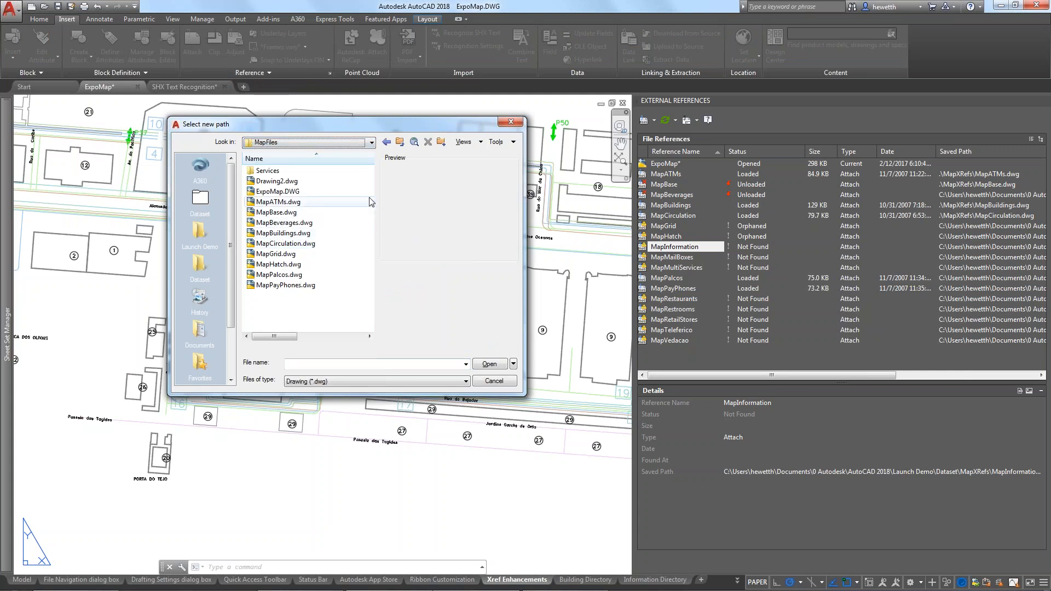
left_click(399, 142)
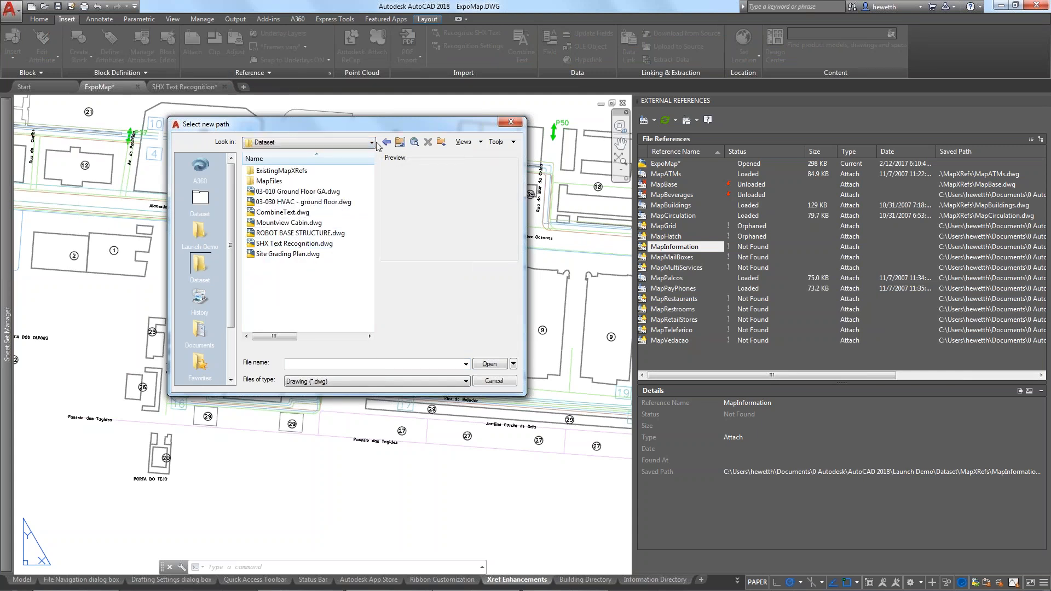
double_click(276, 170)
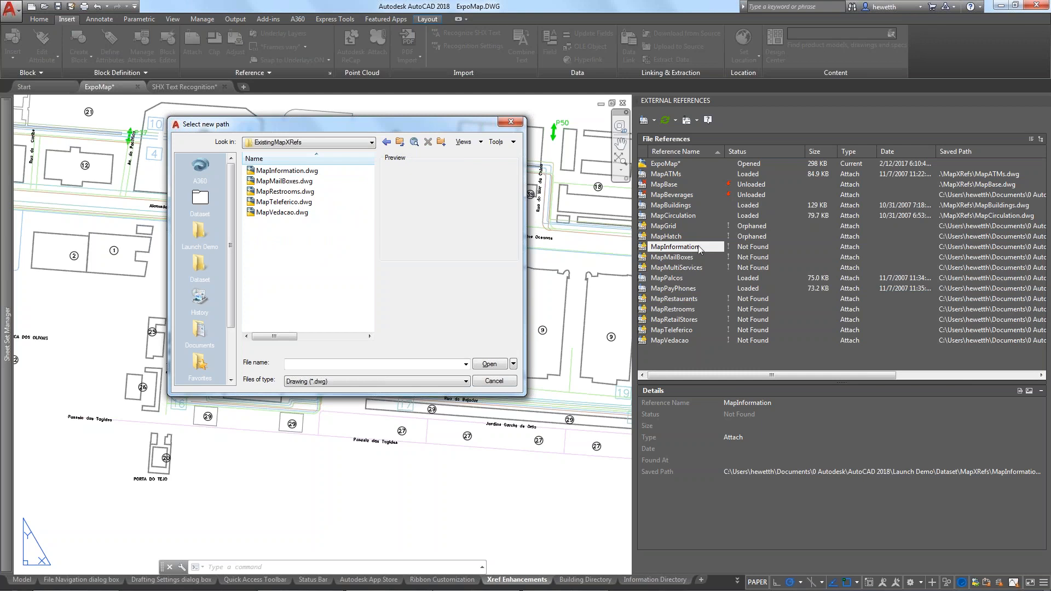
left_click(294, 171)
left_click(490, 365)
Apply the same new path to the other missing references and narrow the External References palette.
left_click_drag(539, 241, 461, 226)
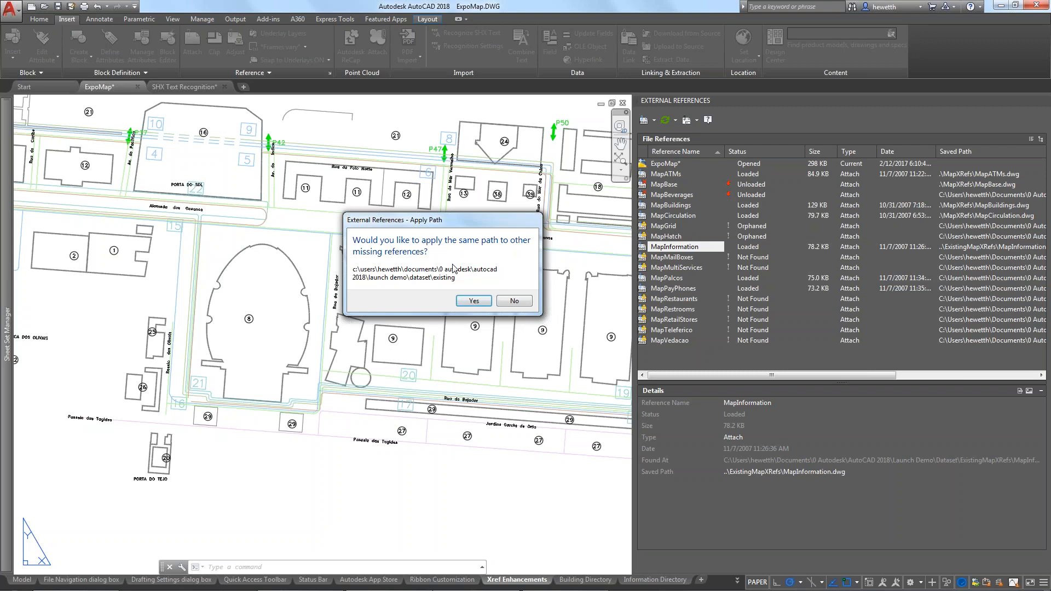
left_click(473, 302)
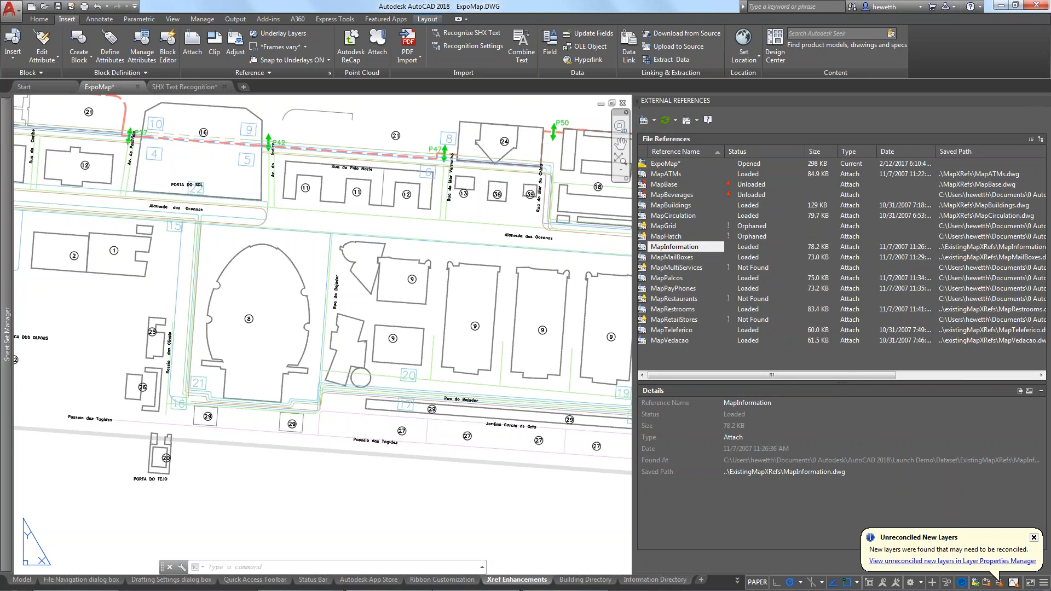
left_click_drag(633, 101, 712, 101)
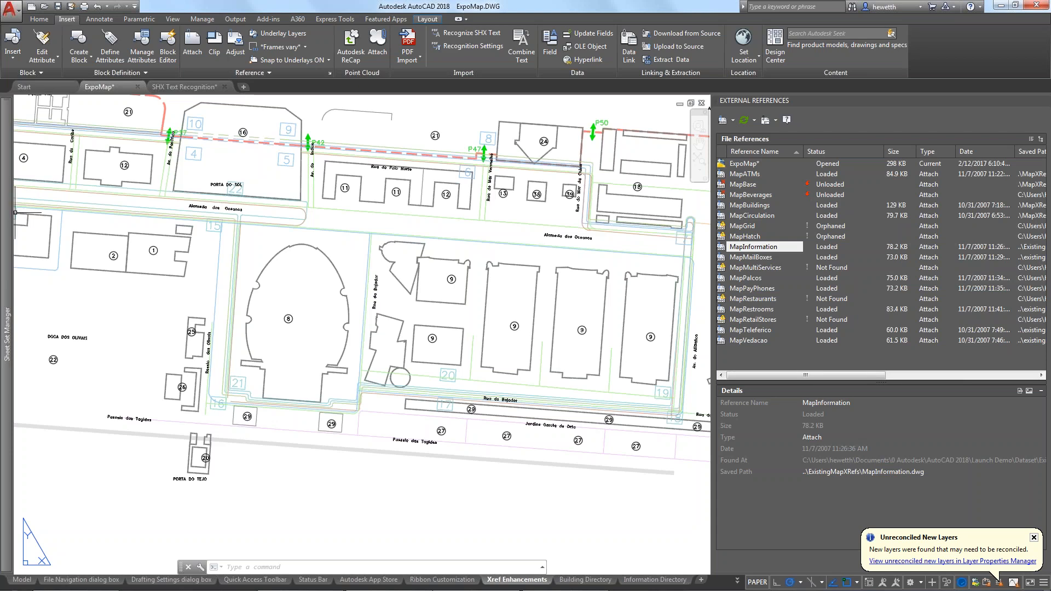
Open the PDF Enhancements sheet from the AutoCAD 2018 Launch Demo sheet set.
mouse_move(7, 202)
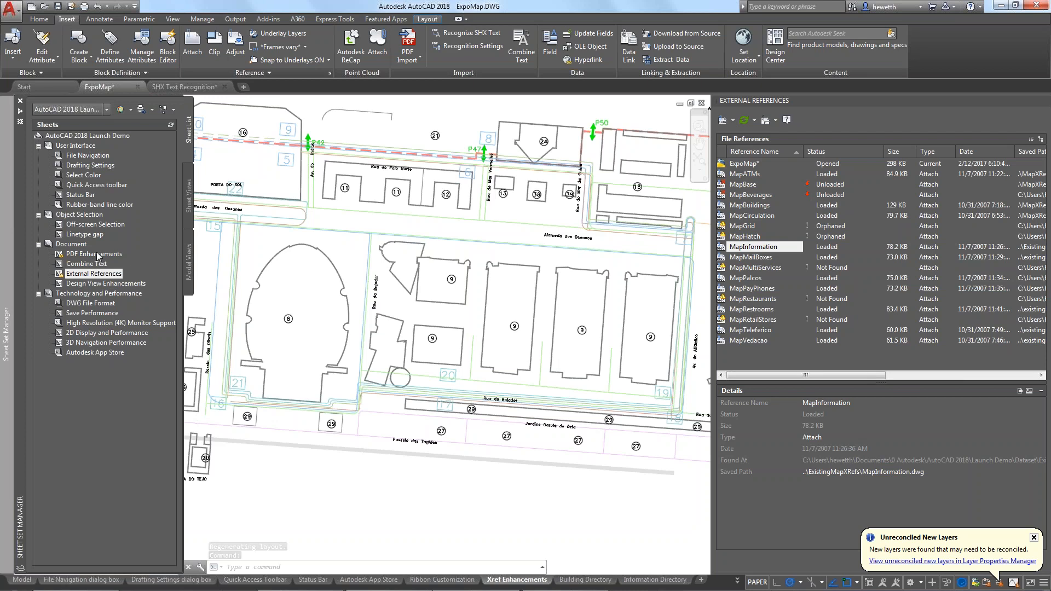
mouse_move(97, 253)
left_click(84, 254)
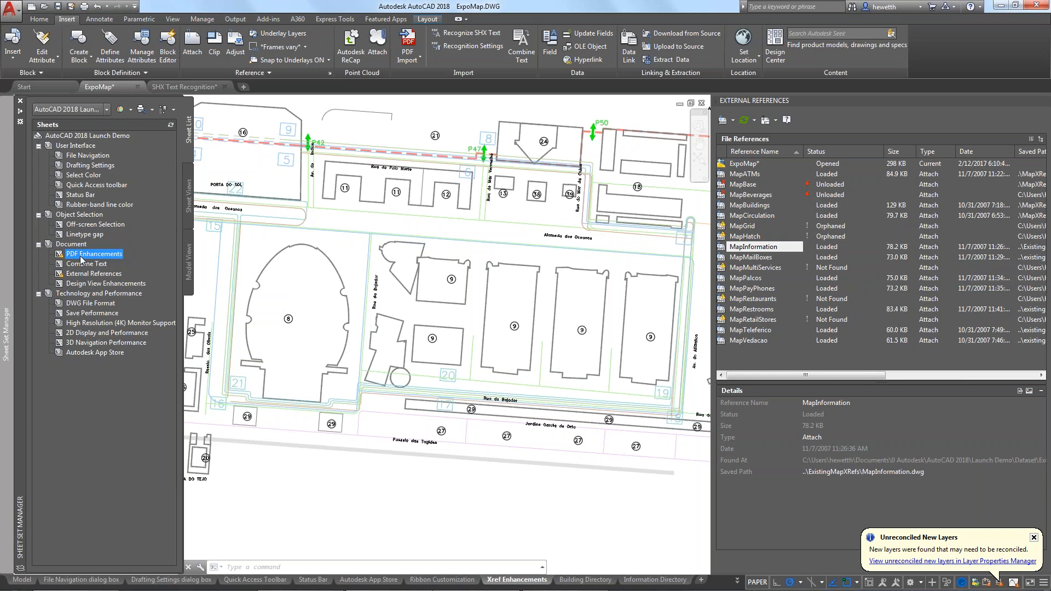
double_click(81, 256)
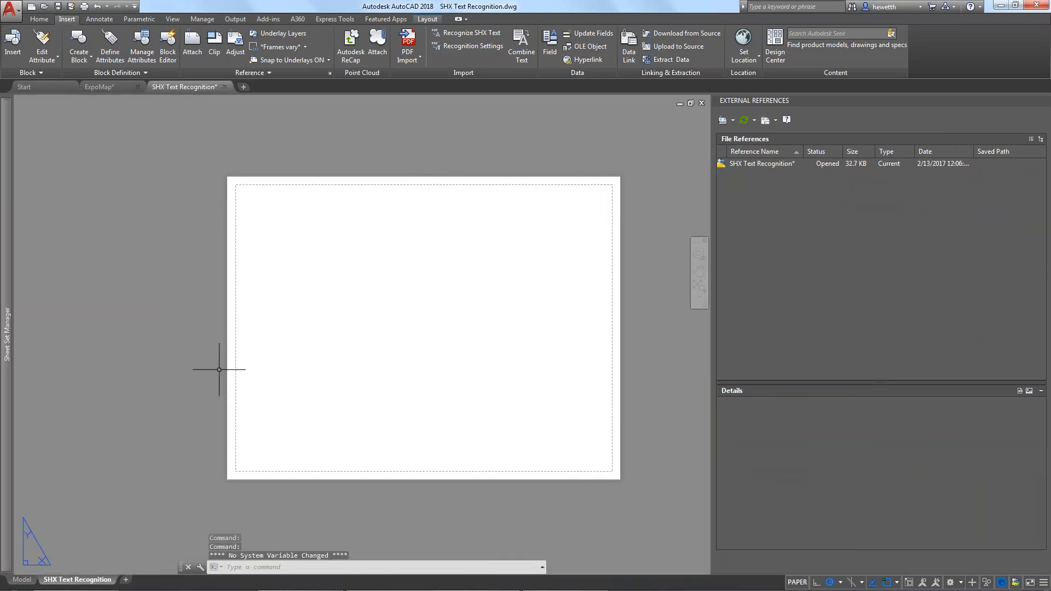
Switch the SHX Text Recognition drawing to model space and close the External References palette.
left_click(23, 580)
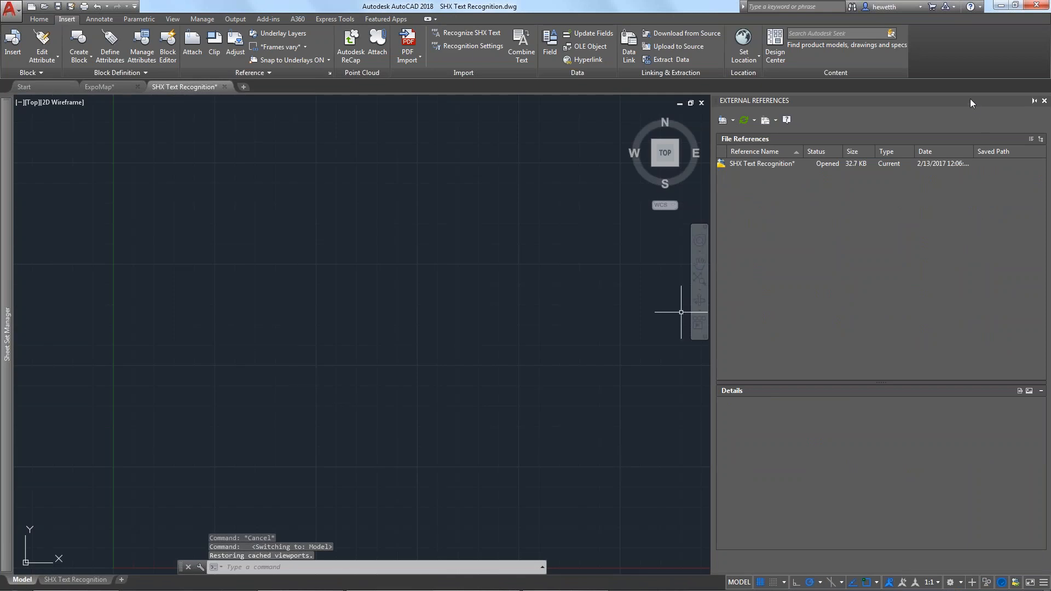
left_click_drag(636, 142, 636, 142)
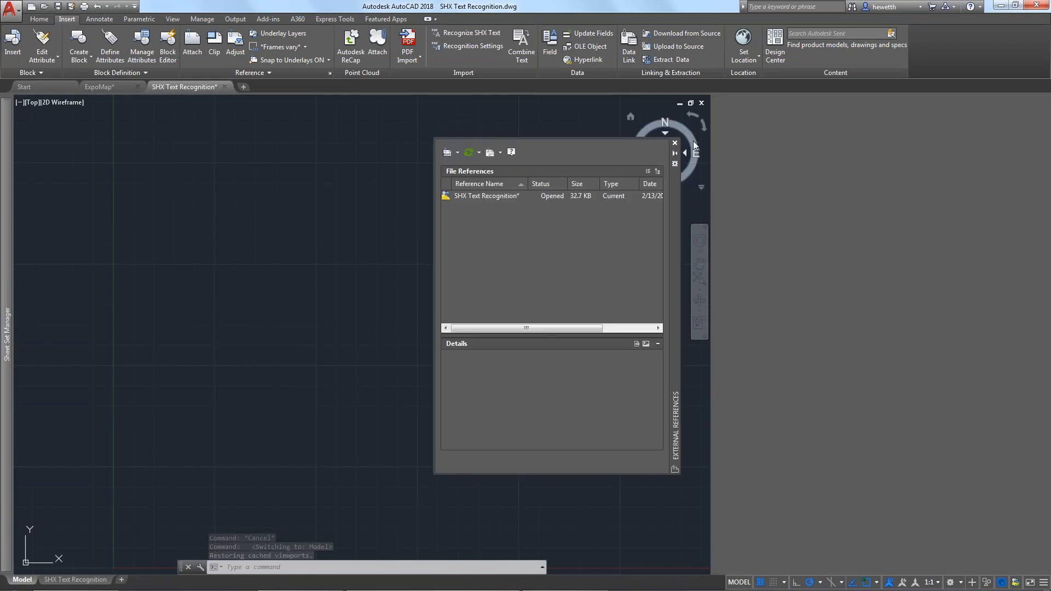
left_click(676, 144)
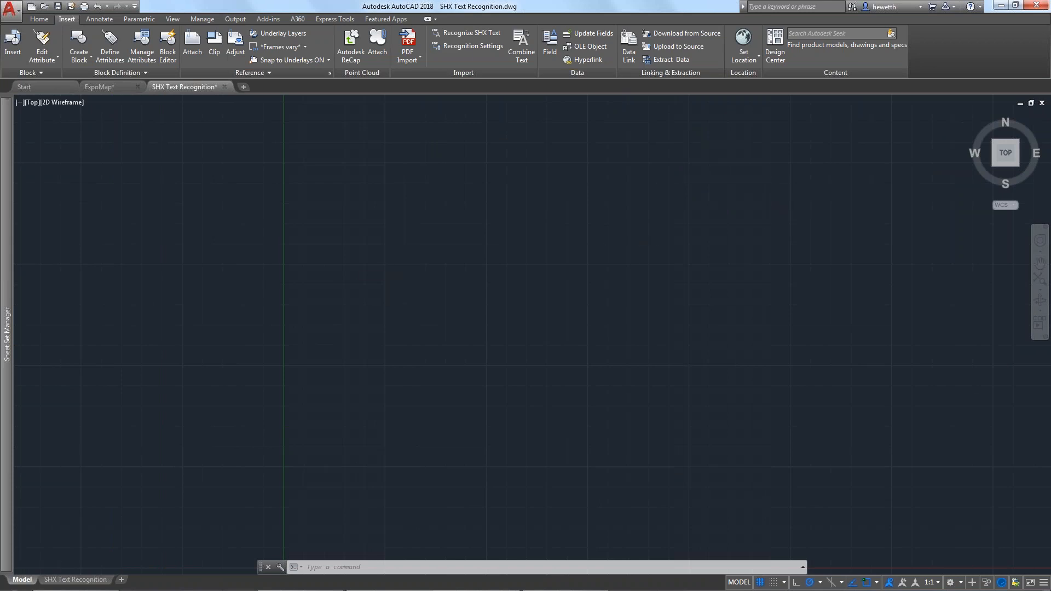
scroll(281, 284, "down", 2)
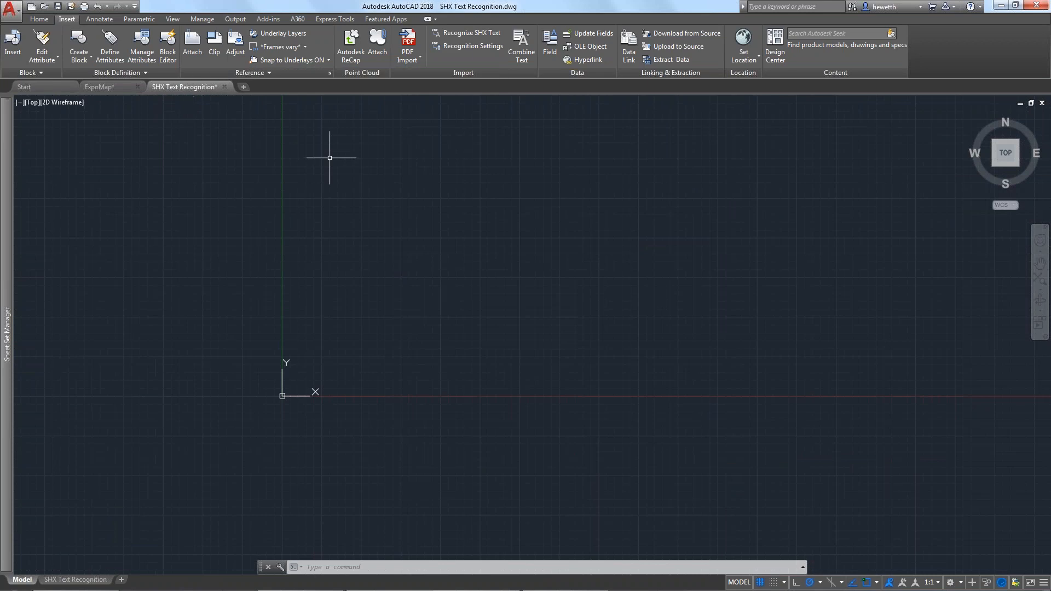
mouse_move(184, 85)
left_click(243, 142)
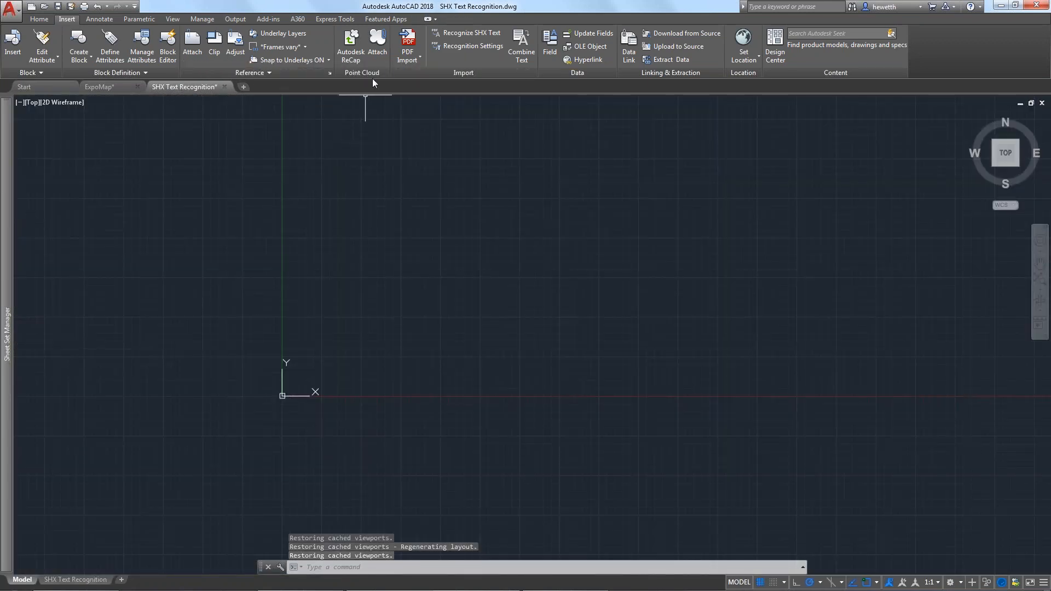
Start a PDF import and open Mountview Cabin.pdf from the Dataset folder.
left_click(416, 59)
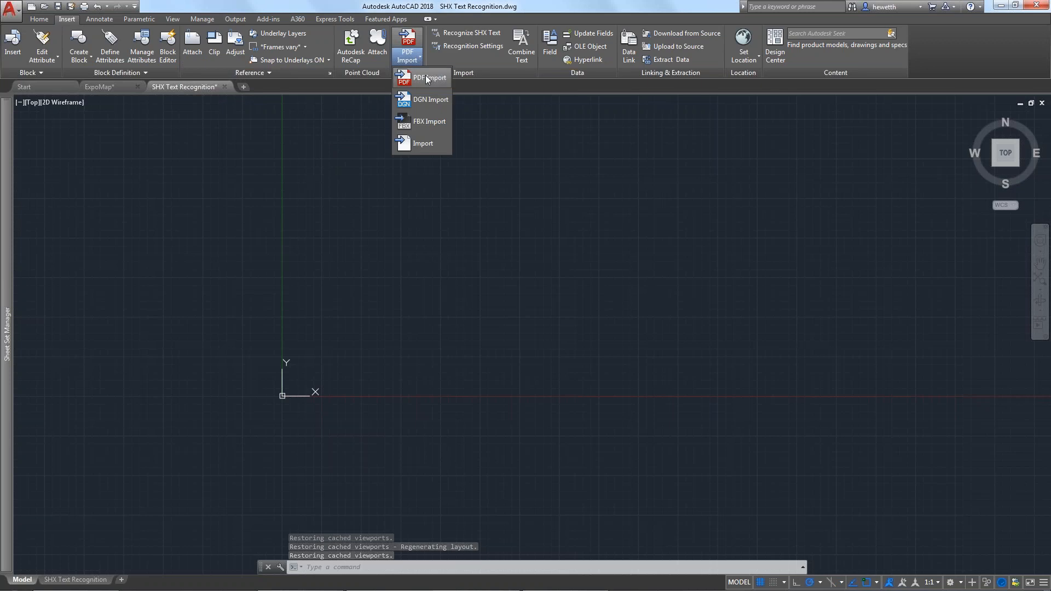
left_click(420, 78)
left_click_drag(253, 149, 465, 138)
left_click(355, 209)
left_click(535, 377)
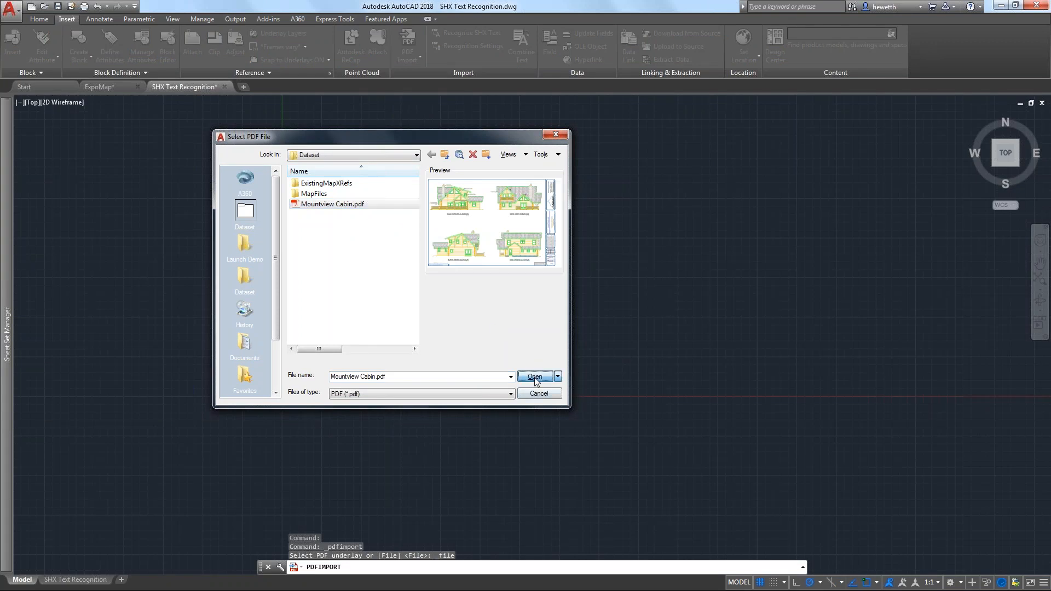
Import page 2 of the PDF at scale 1 with vector geometry, solid fills and TrueType text, using the PDF layers.
left_click_drag(239, 159, 444, 144)
left_click(300, 219)
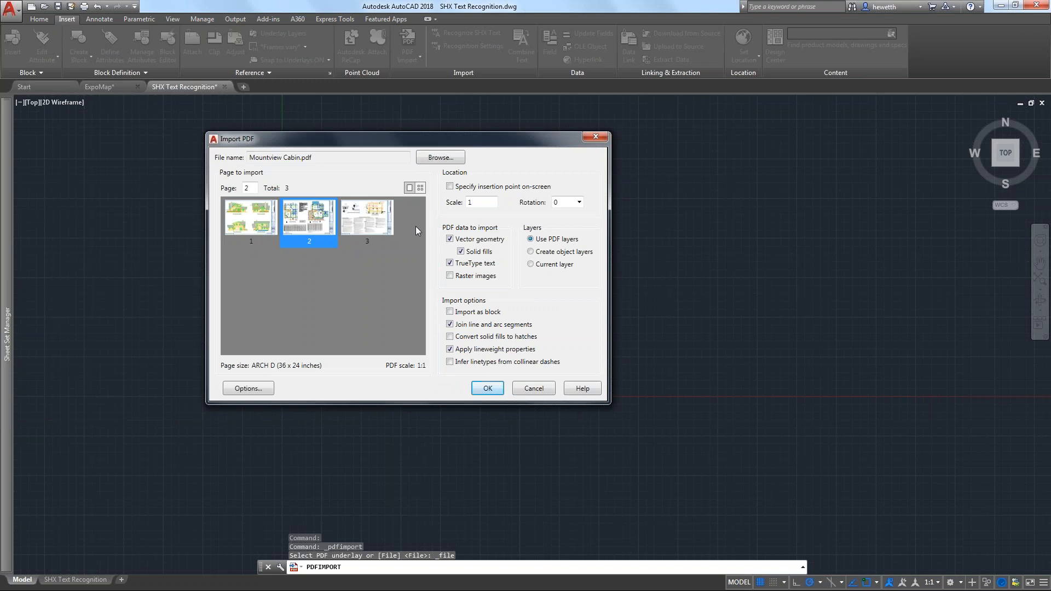
left_click(491, 392)
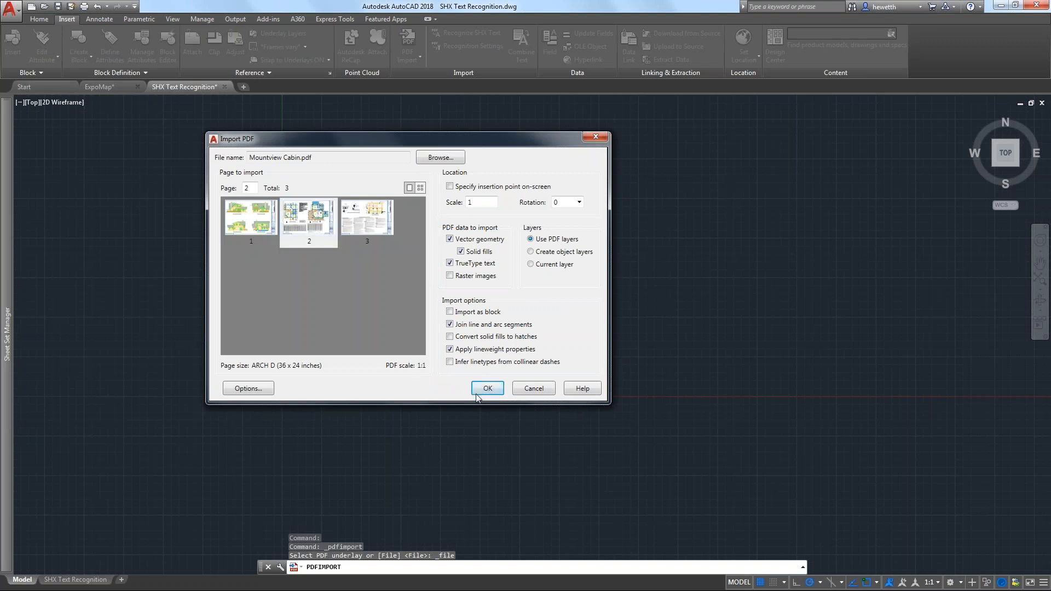
left_click(486, 388)
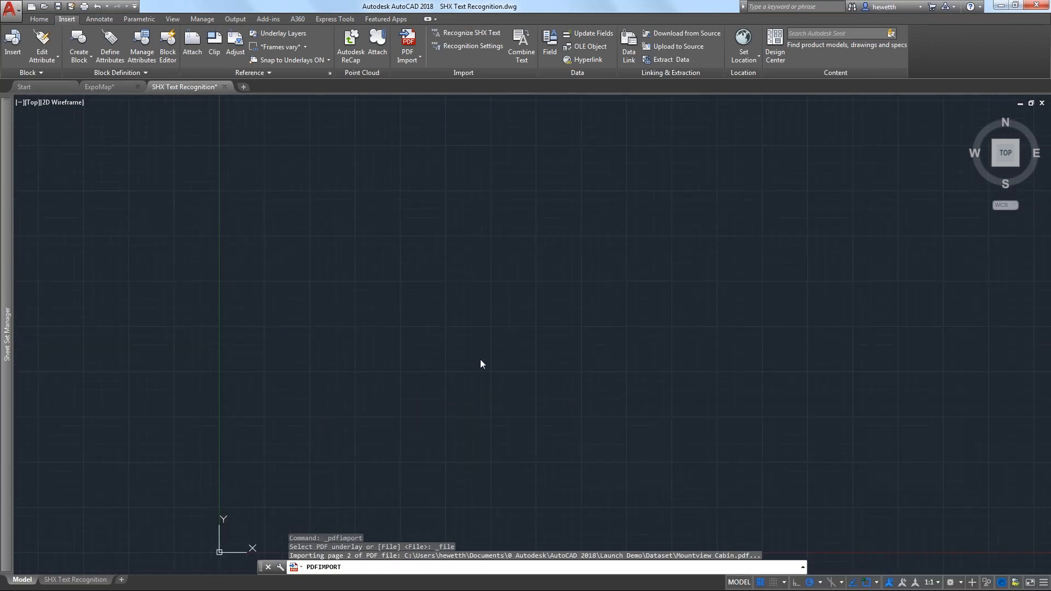
Select the FLAG NOTES heading in the imported floor plan to check what kind of object it is.
scroll(509, 268, "up", 6)
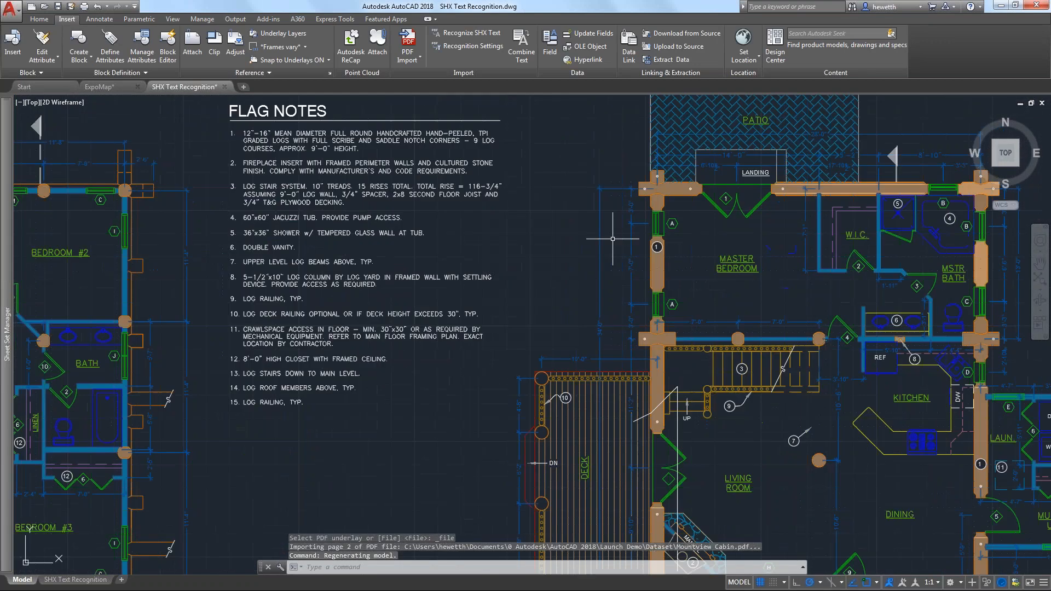
middle_click_drag(602, 171, 545, 271)
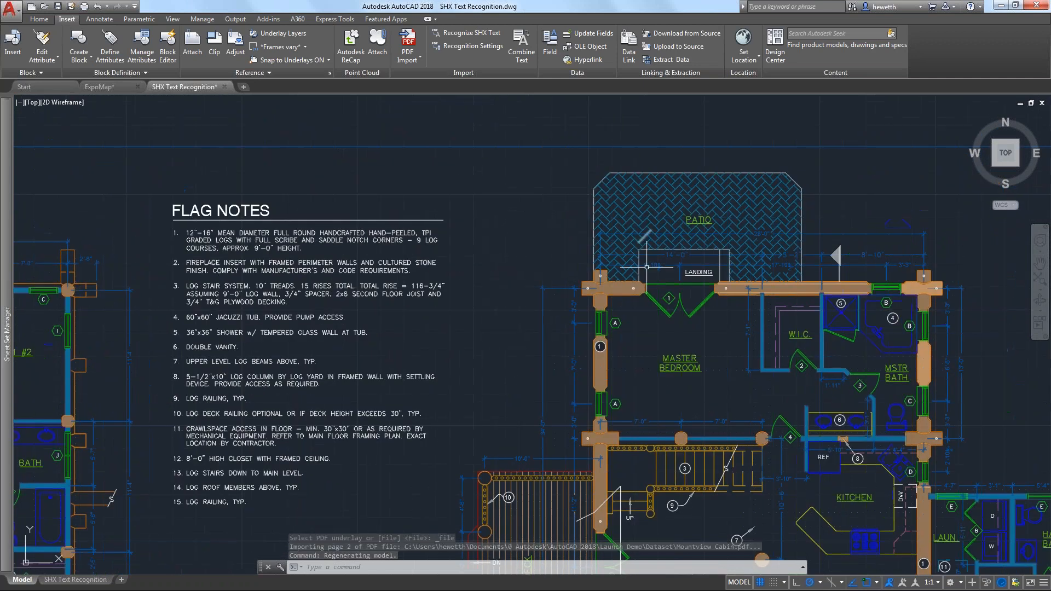
middle_click_drag(275, 229, 348, 217)
scroll(339, 214, "up", 4)
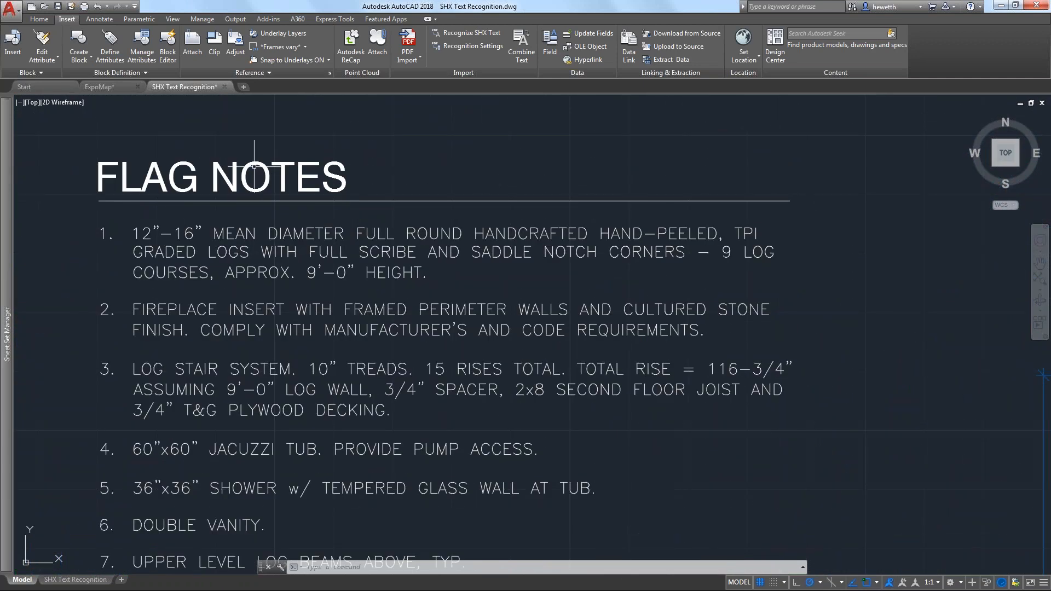
left_click(253, 155)
left_click(246, 165)
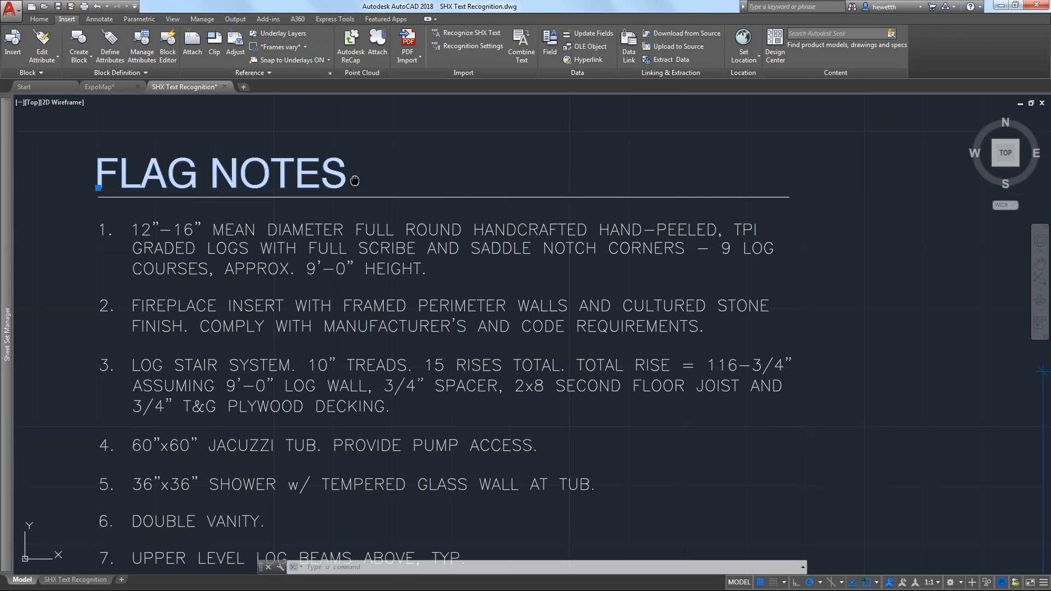
Examine the lettering of the numbered flag notes below the heading up close, and clear the heading selection.
middle_click_drag(353, 181, 355, 141)
scroll(358, 183, "down", 2)
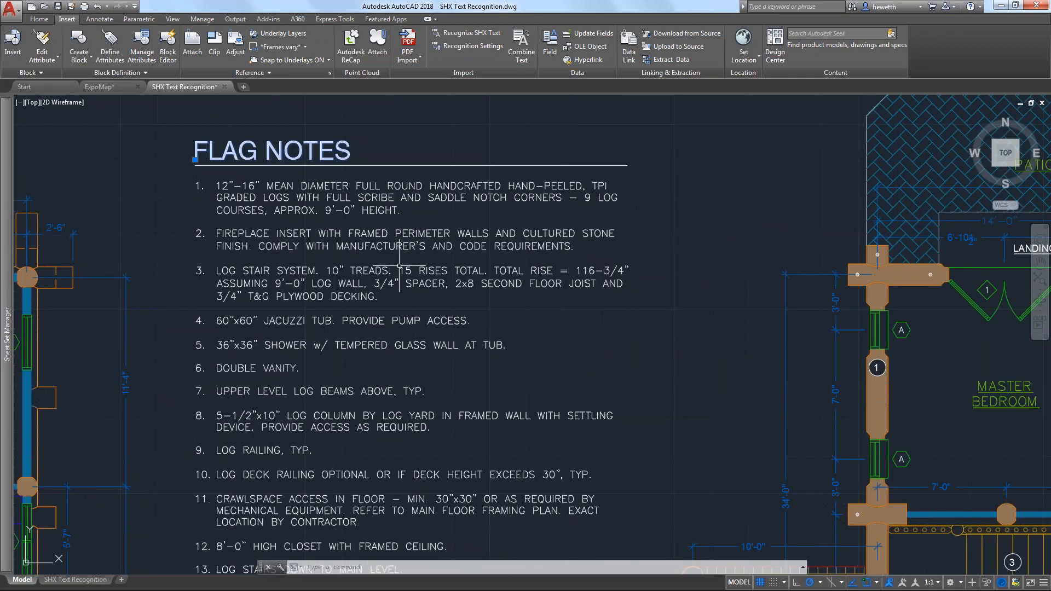
middle_click_drag(399, 267, 357, 237)
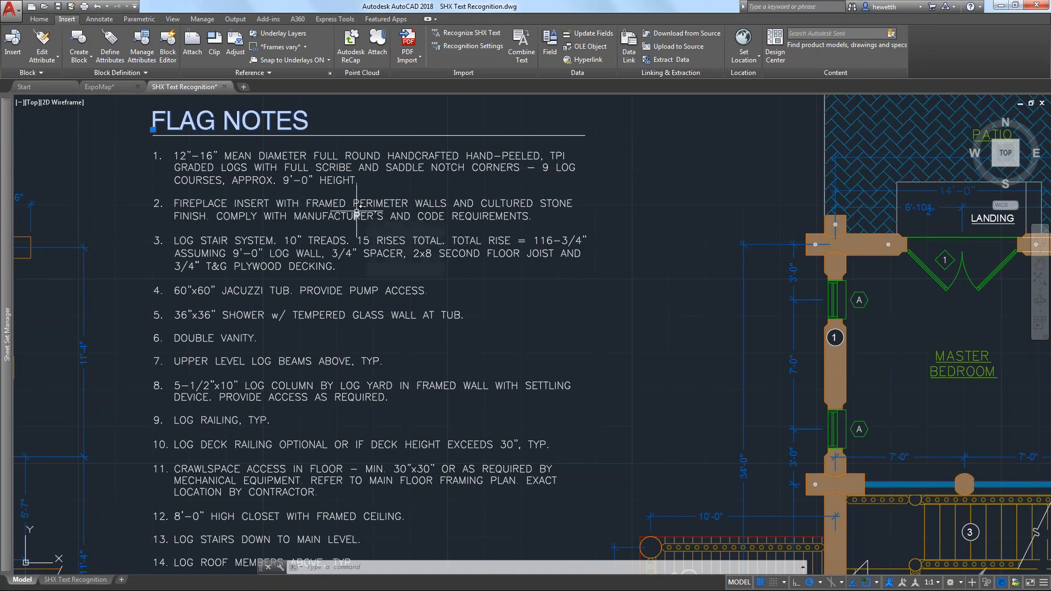
scroll(357, 208, "up", 2)
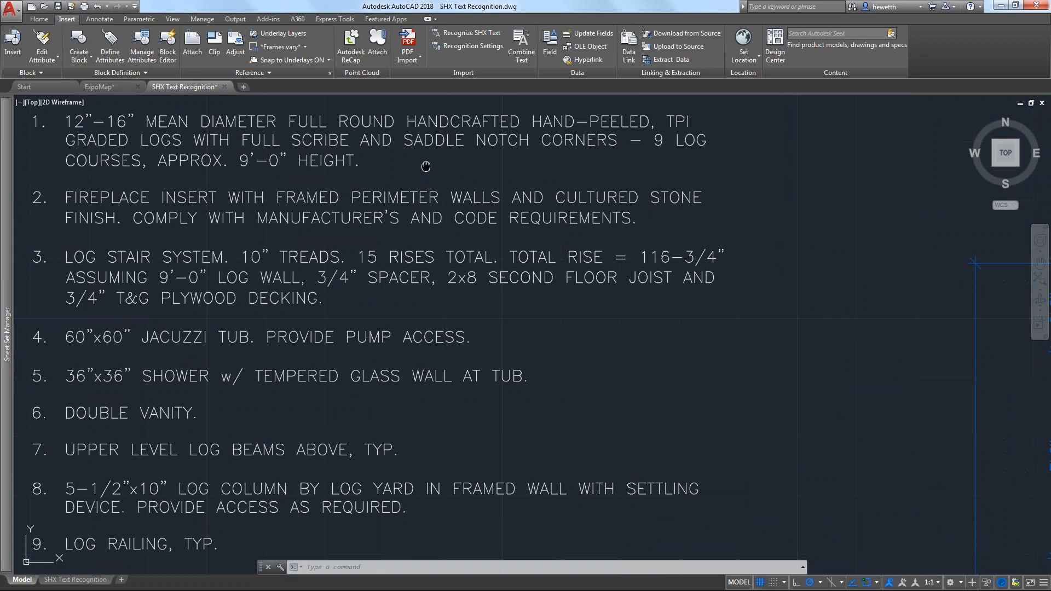
middle_click_drag(425, 166, 442, 199)
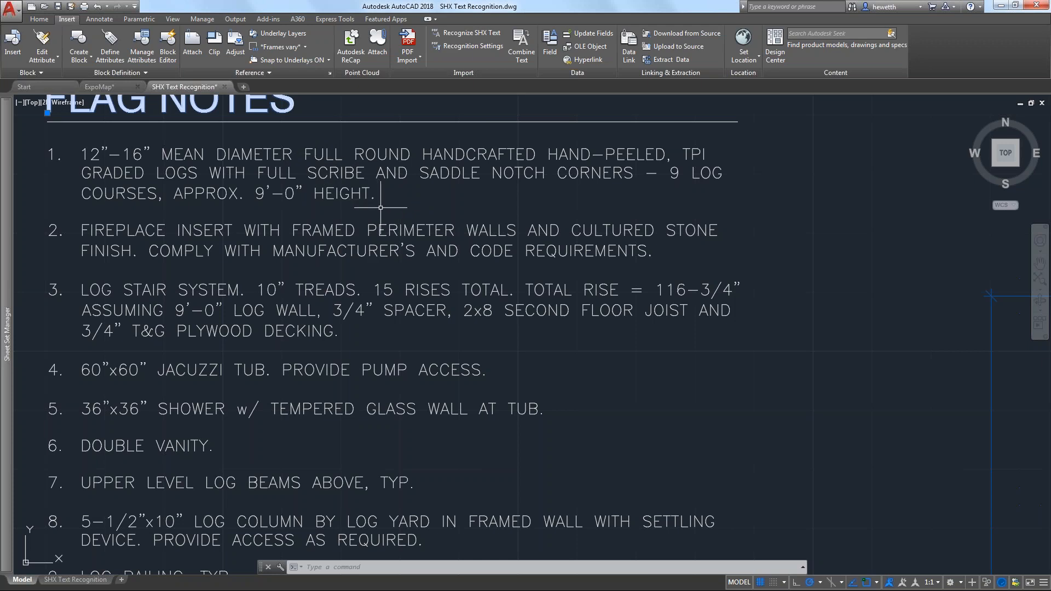
middle_click_drag(375, 212, 372, 210)
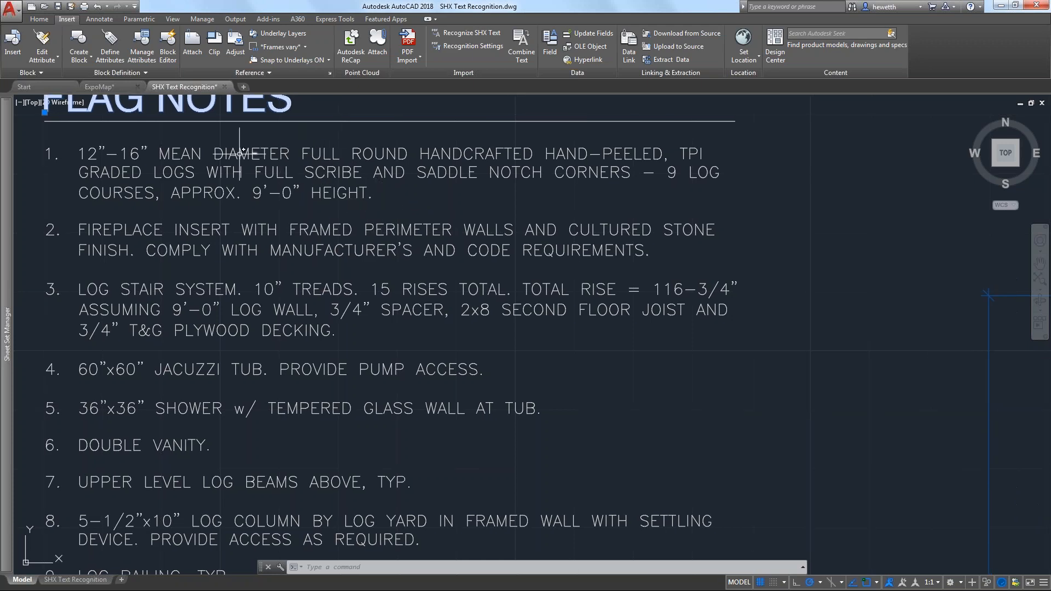
scroll(150, 149, "up", 4)
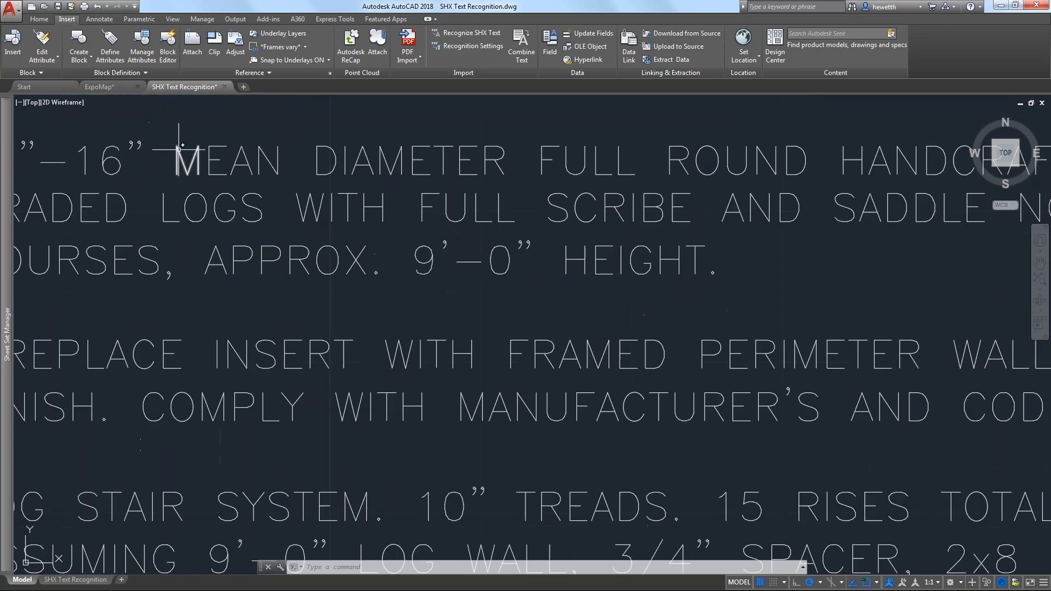
scroll(322, 159, "down", 4)
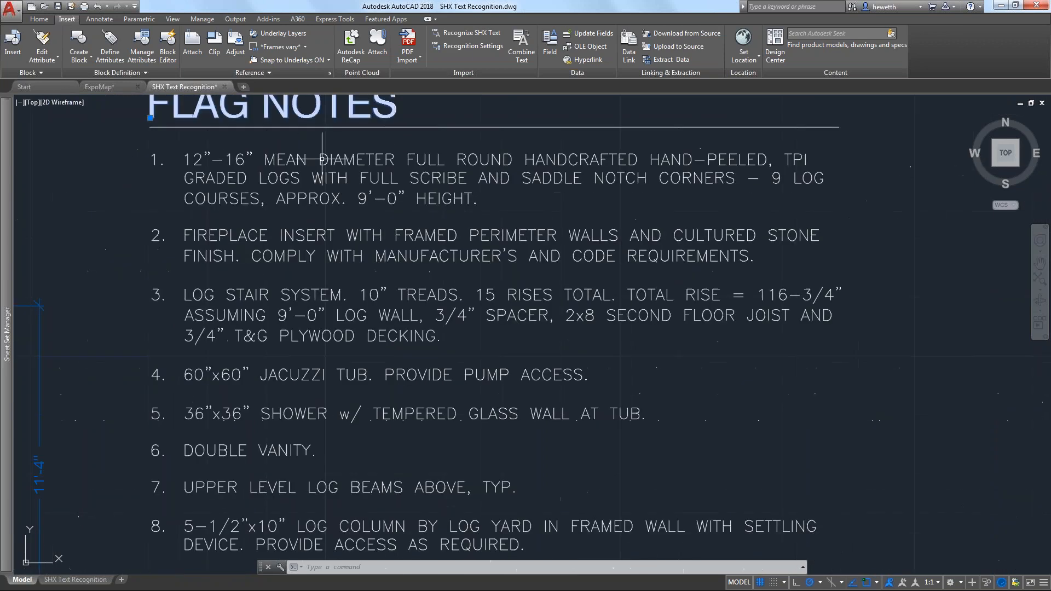
scroll(322, 159, "down", 4)
scroll(175, 204, "up", 3)
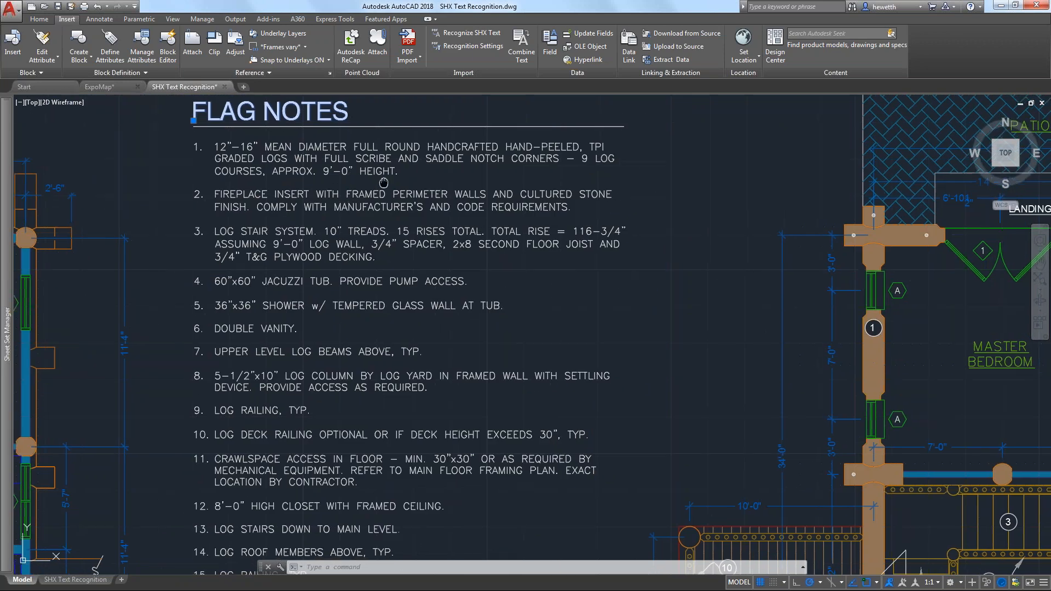
middle_click_drag(378, 168, 378, 171)
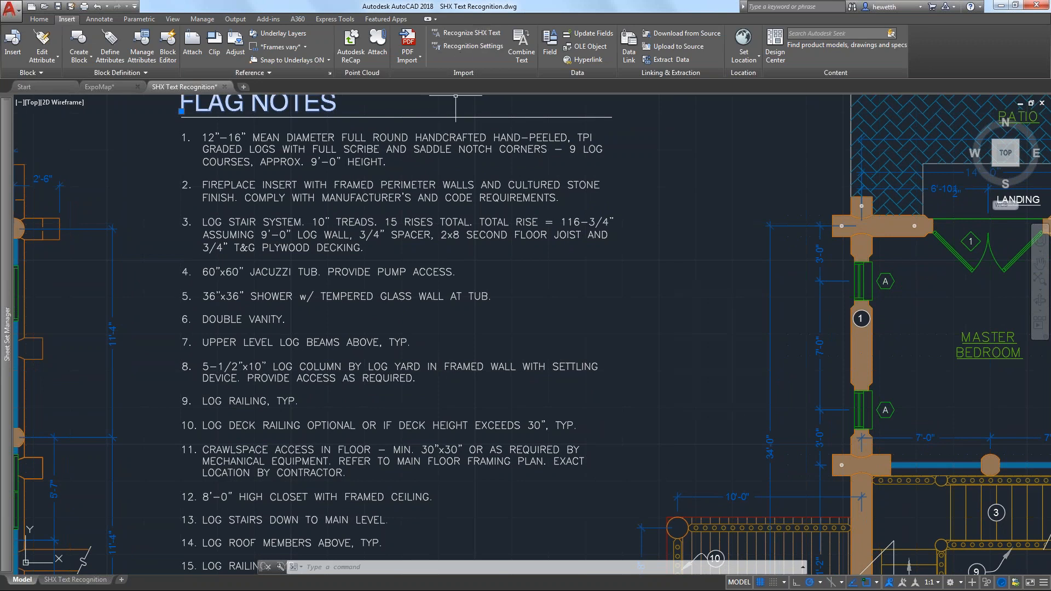
scroll(344, 162, "down", 2)
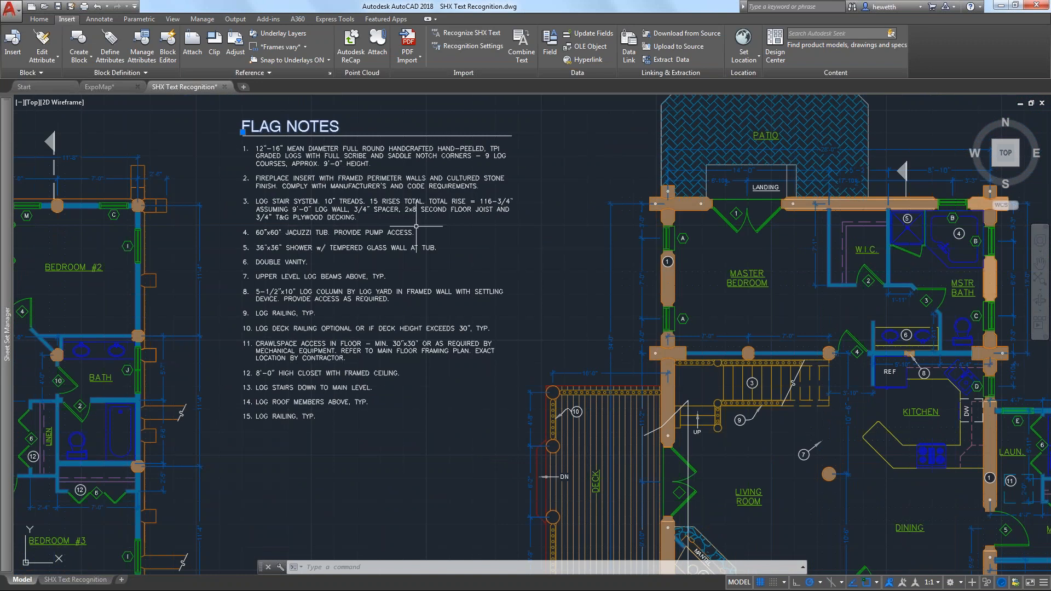
left_click(412, 255)
key("Escape")
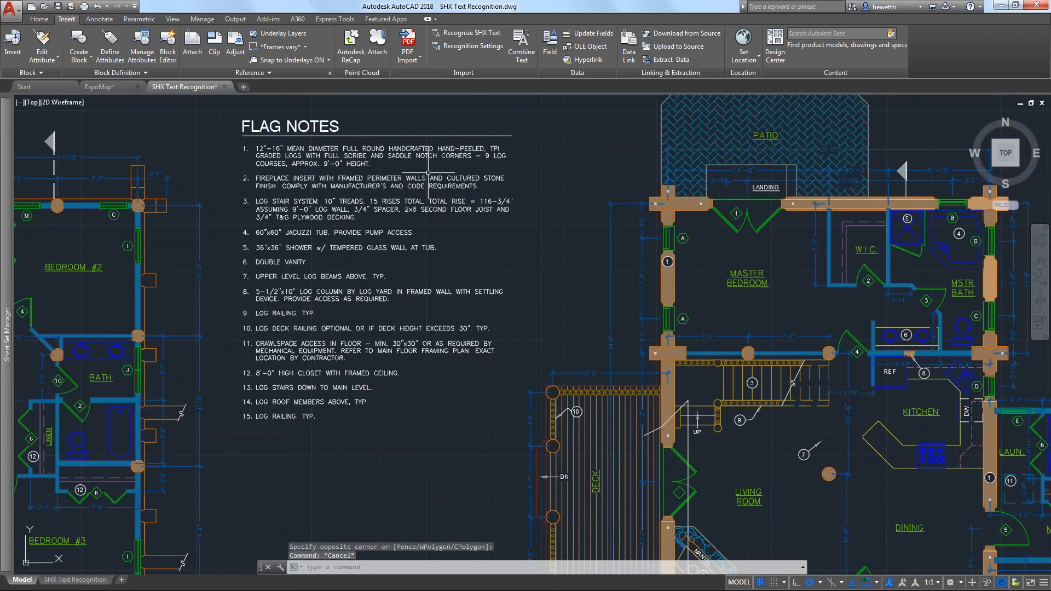
Start Recognize SHX Text and open its PDF text recognition settings, placing the dialog clear of the flag notes.
left_click(473, 33)
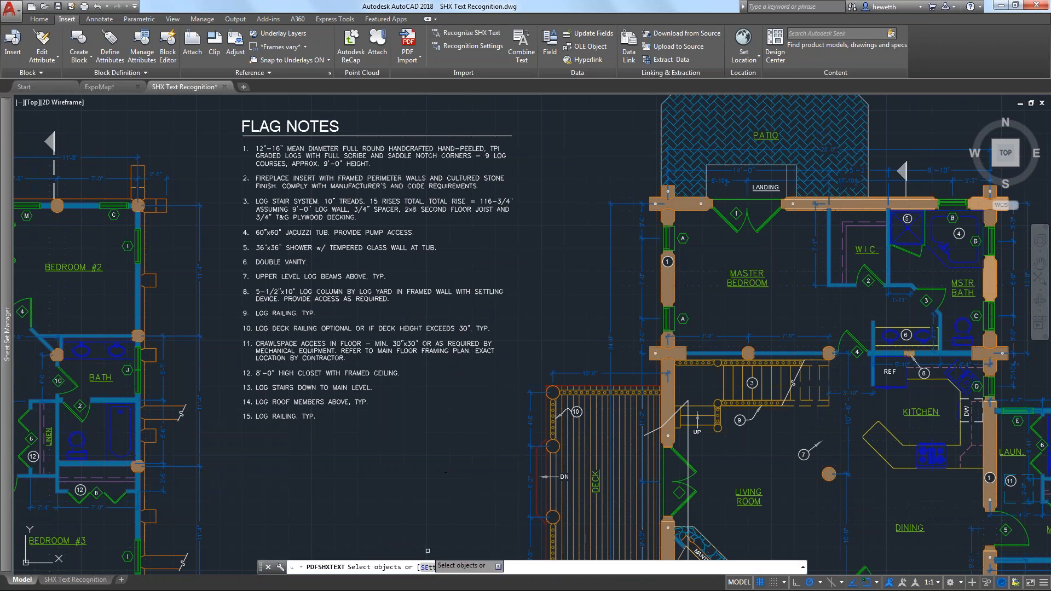
left_click(435, 567)
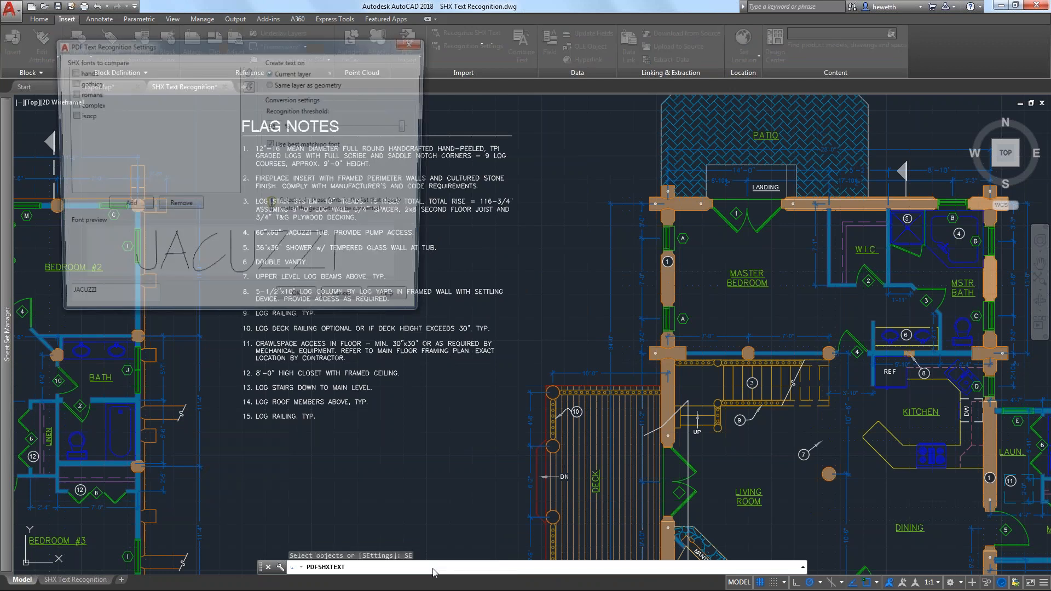
left_click_drag(261, 50, 312, 61)
left_click_drag(396, 56, 763, 128)
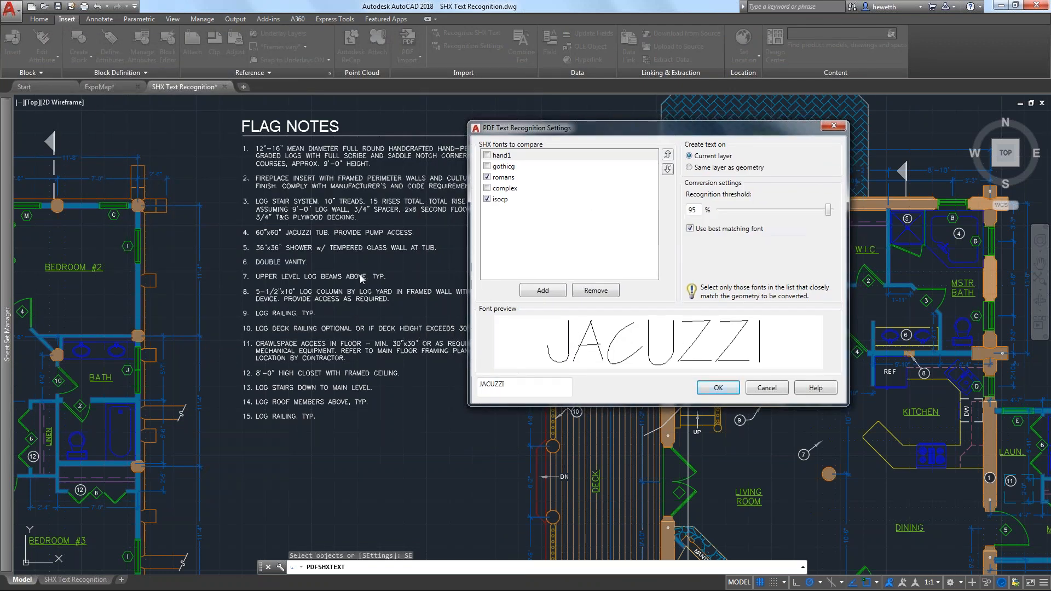
Preview the hand1, gothicg, romans, complex and isocp fonts to compare their JACUZZI sample with the notes.
left_click(501, 157)
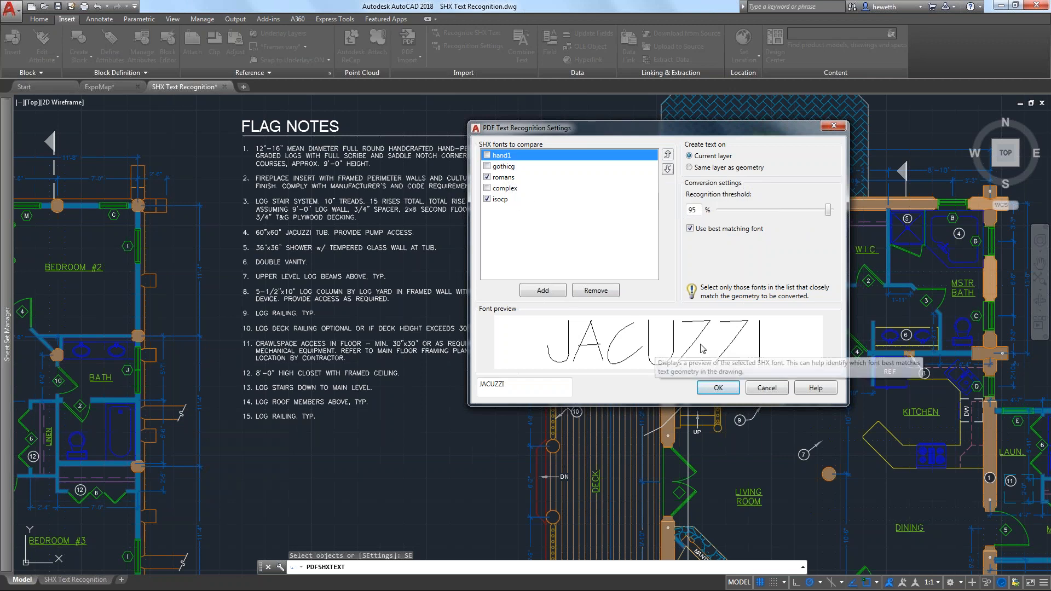
left_click(507, 167)
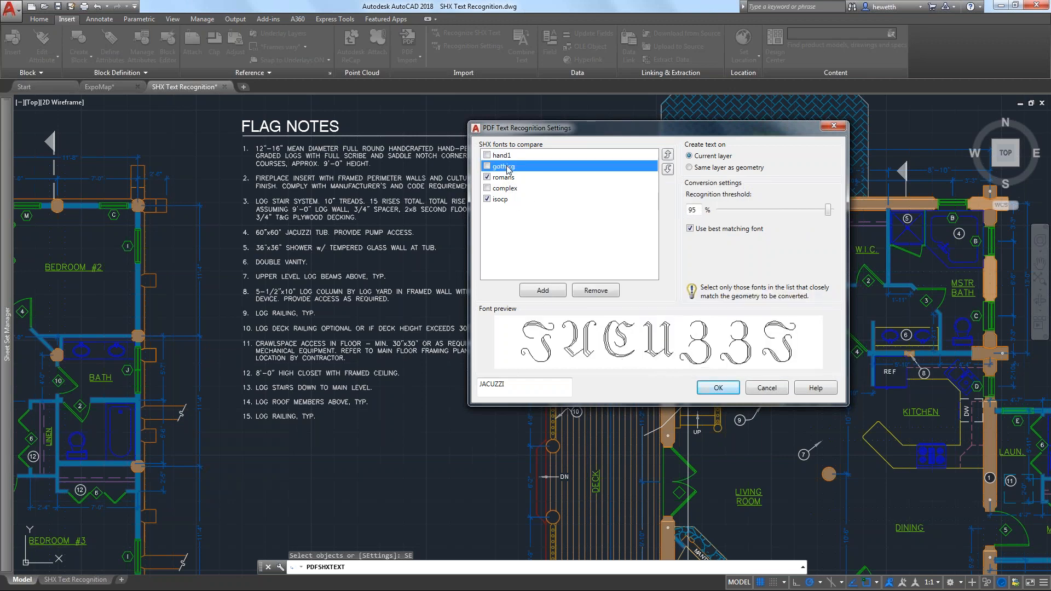
left_click(509, 179)
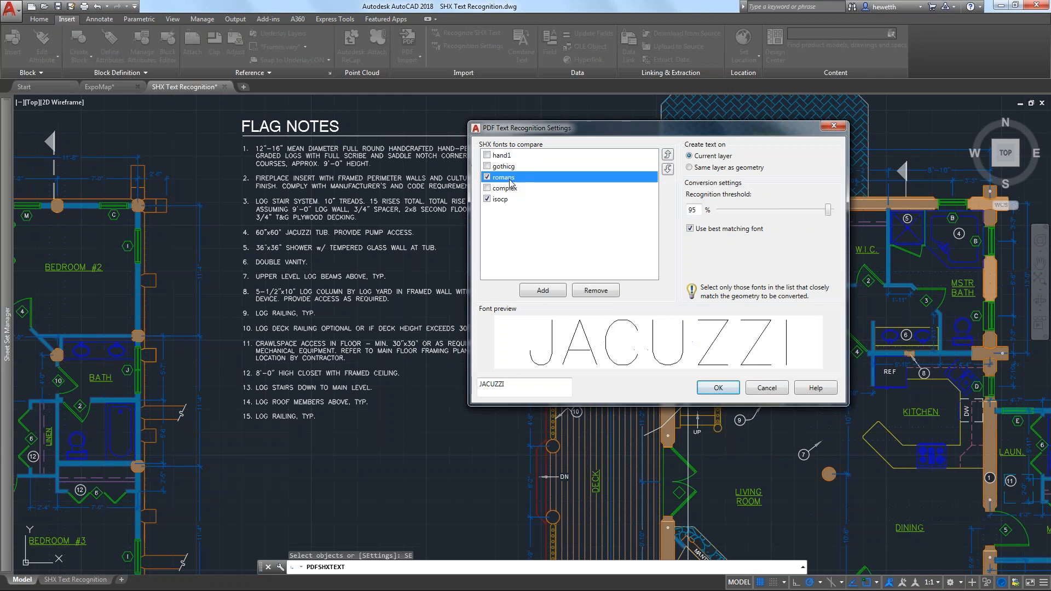
left_click(504, 190)
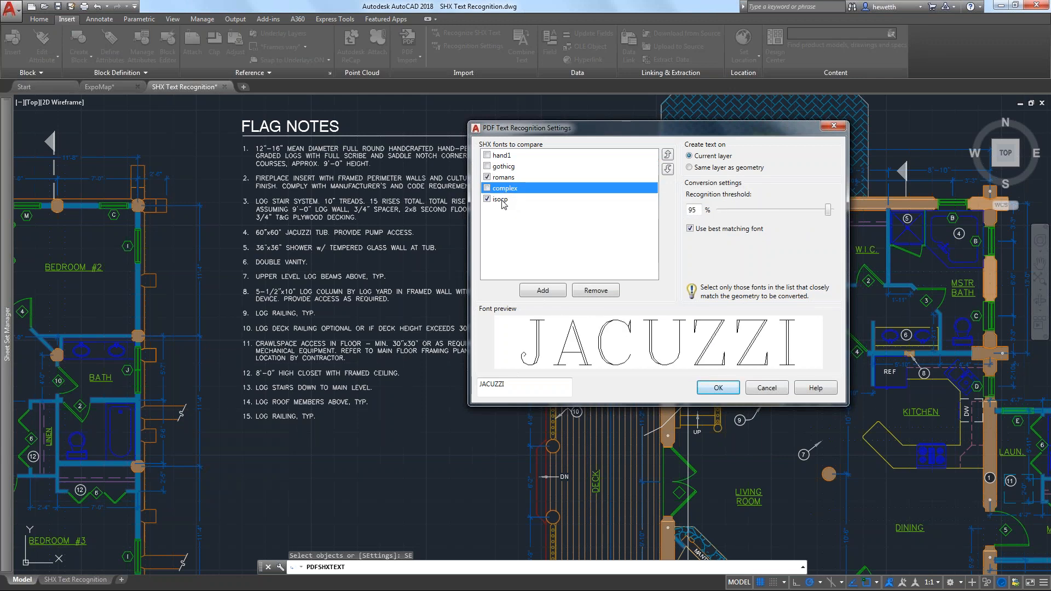
left_click(502, 201)
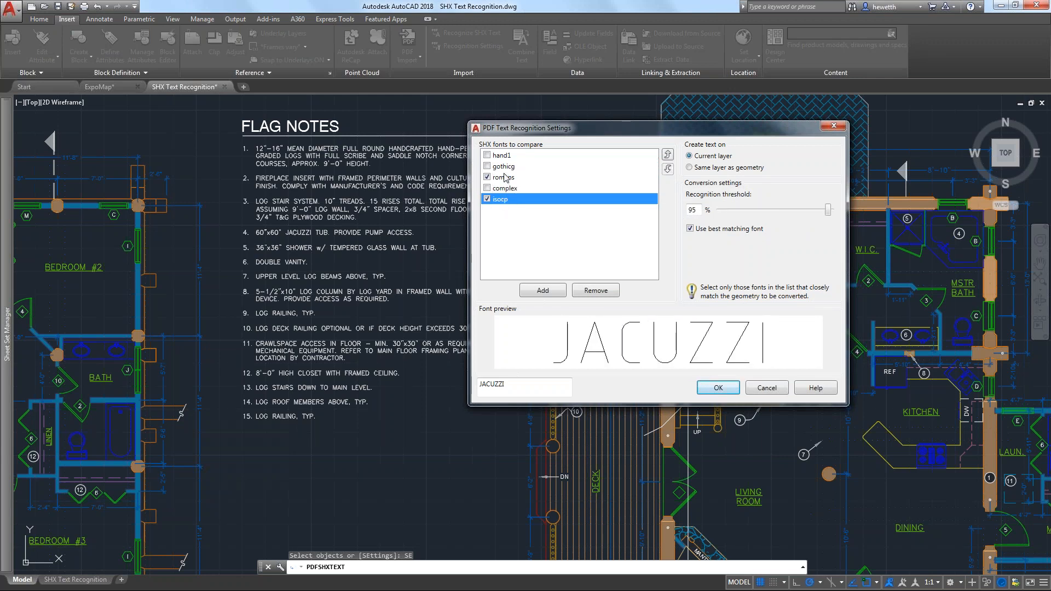
left_click(505, 177)
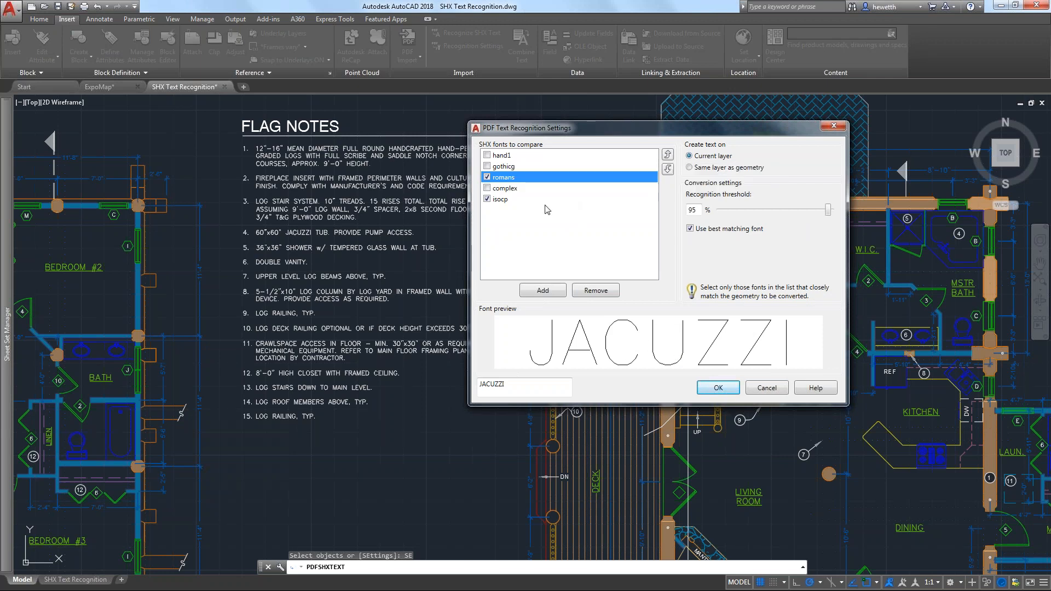
Accept the recognition settings and convert the geometry of all 15 flag notes to text, dismissing the conversion report.
left_click(719, 388)
left_click(515, 445)
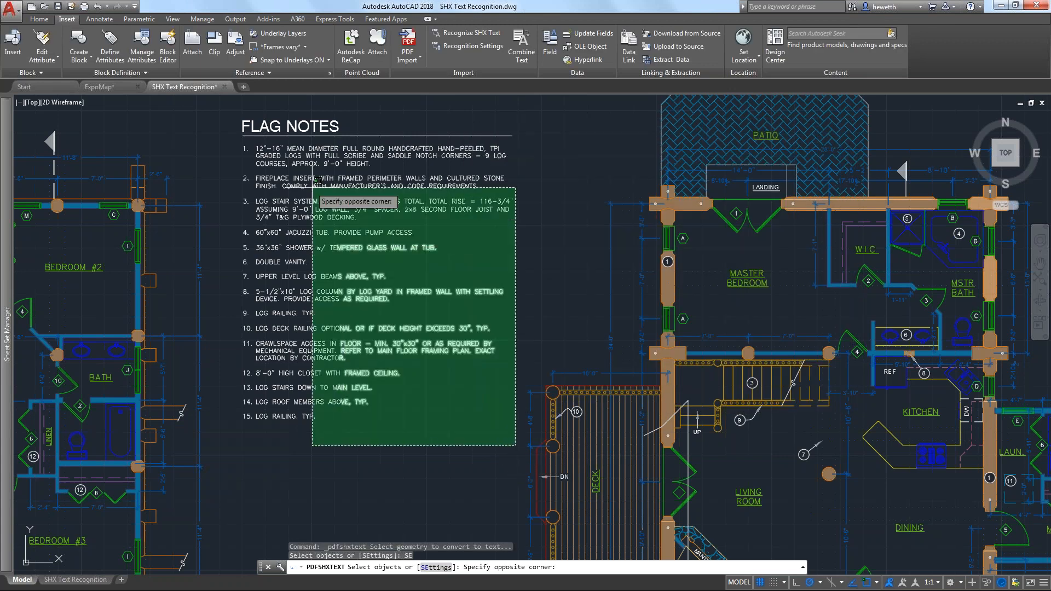
left_click(214, 142)
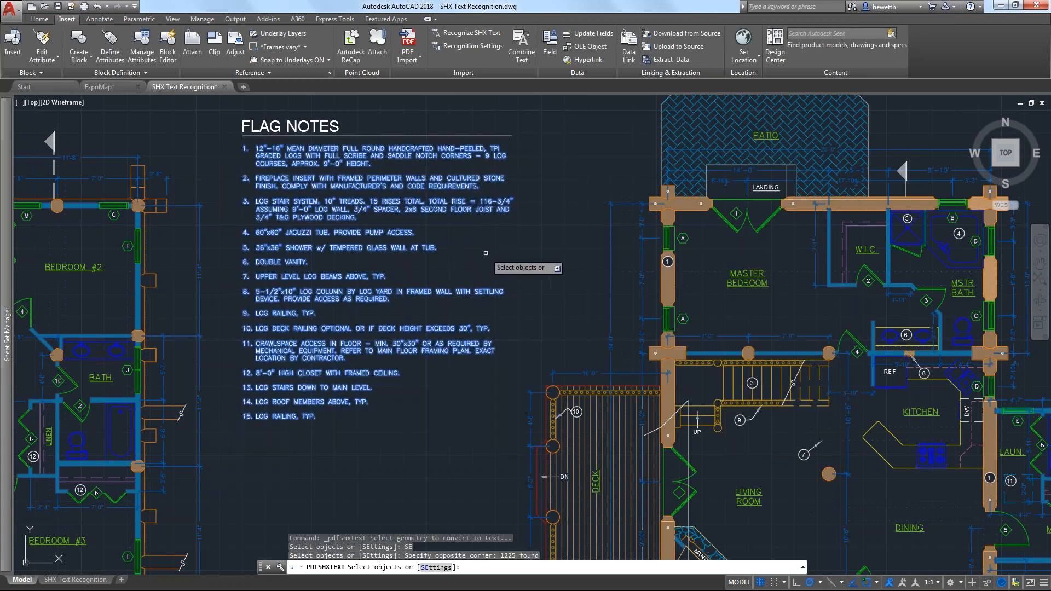
key("Return")
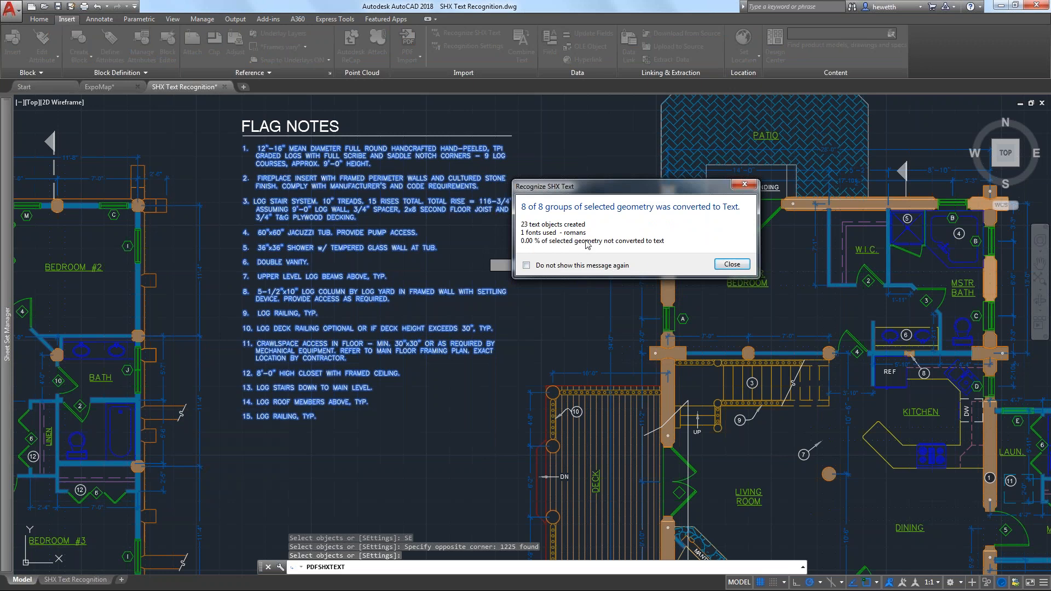
left_click(743, 268)
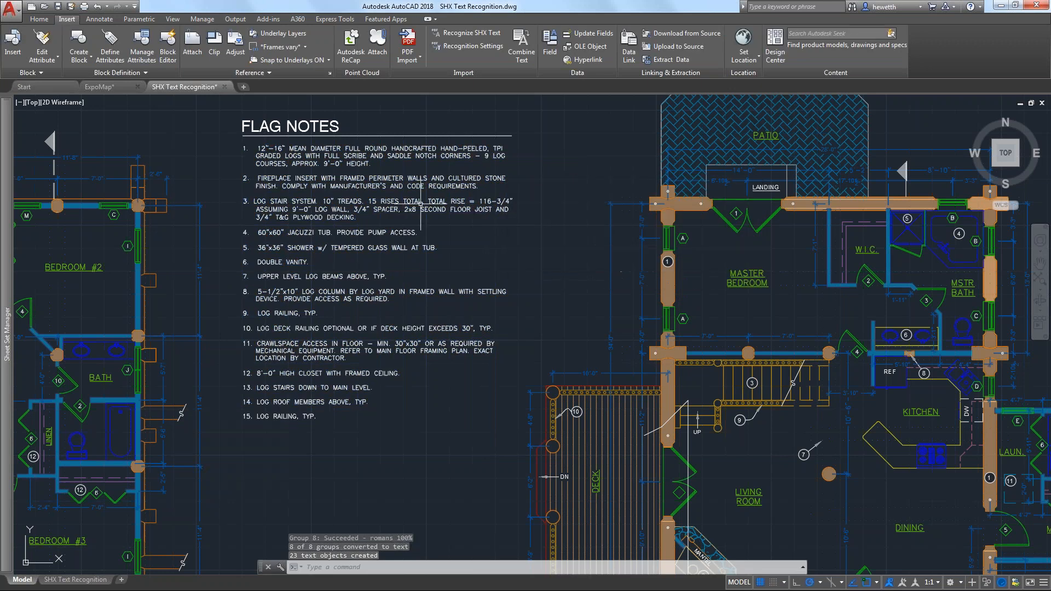
Open the first line of flag note 1 in the text editor to inspect it, and leave it without edits.
scroll(336, 156, "up", 2)
left_click(331, 143)
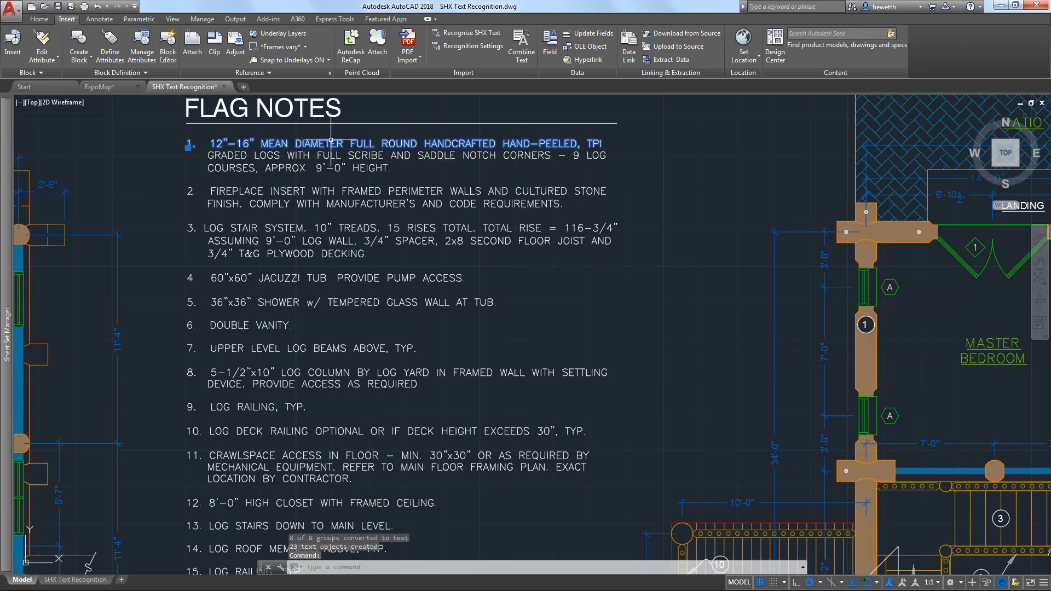
double_click(331, 143)
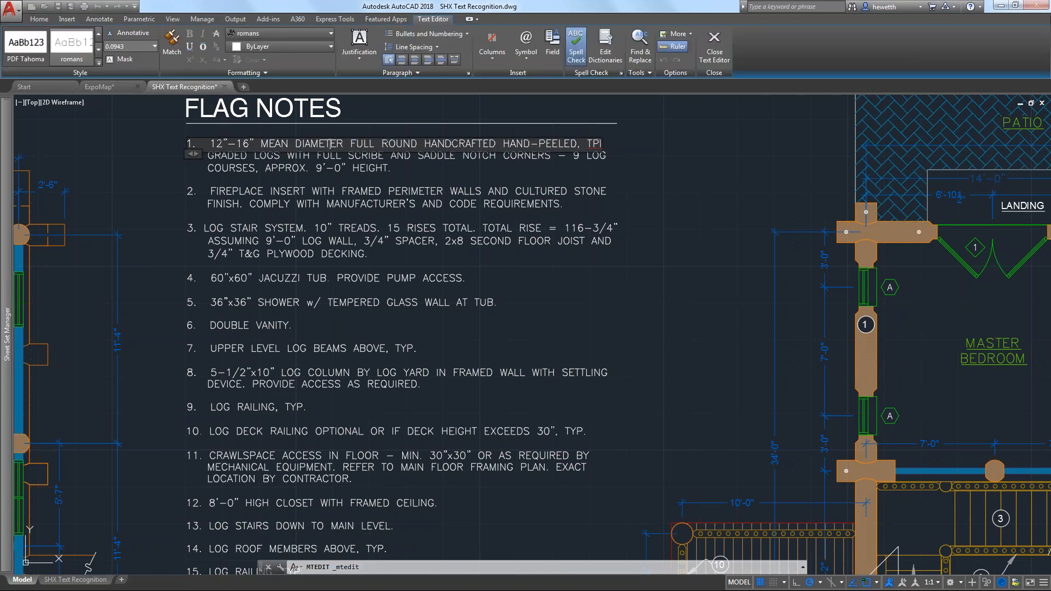
left_click(377, 162)
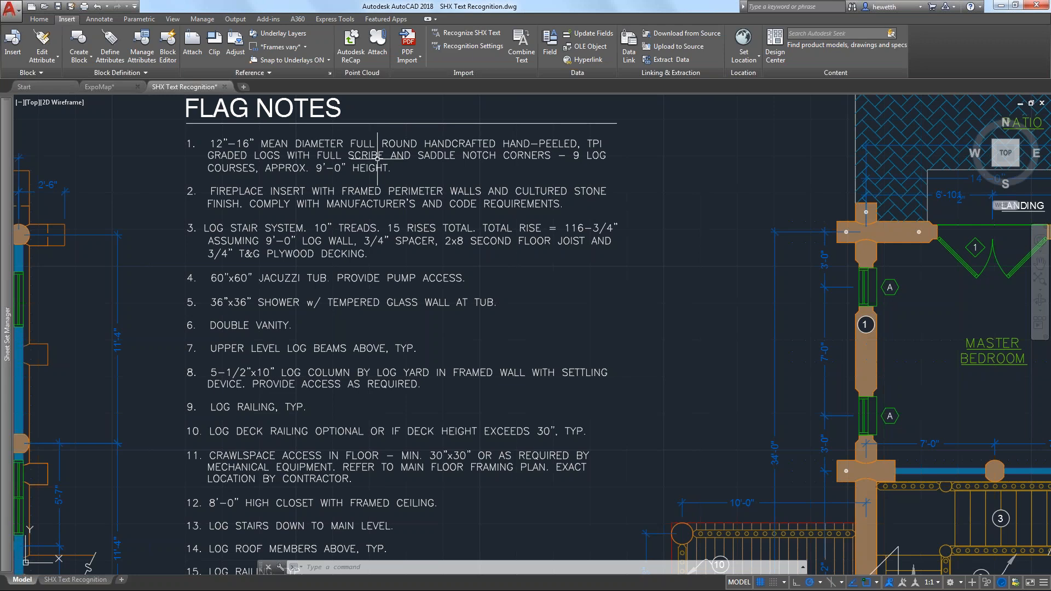
Minimize the AutoCAD window to the desktop and reveal the Windows taskbar.
left_click(999, 7)
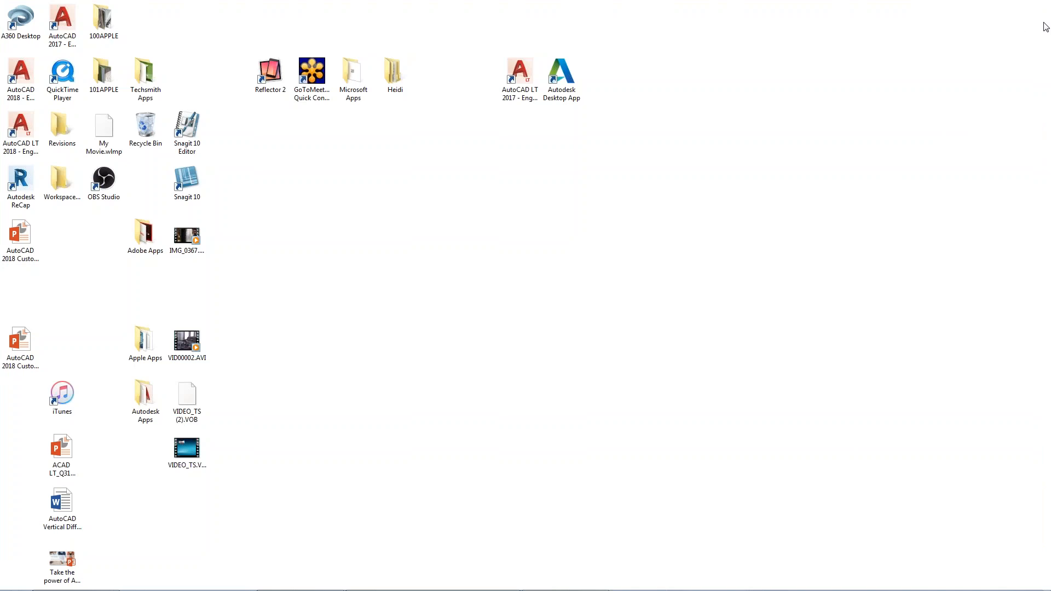
mouse_move(567, 586)
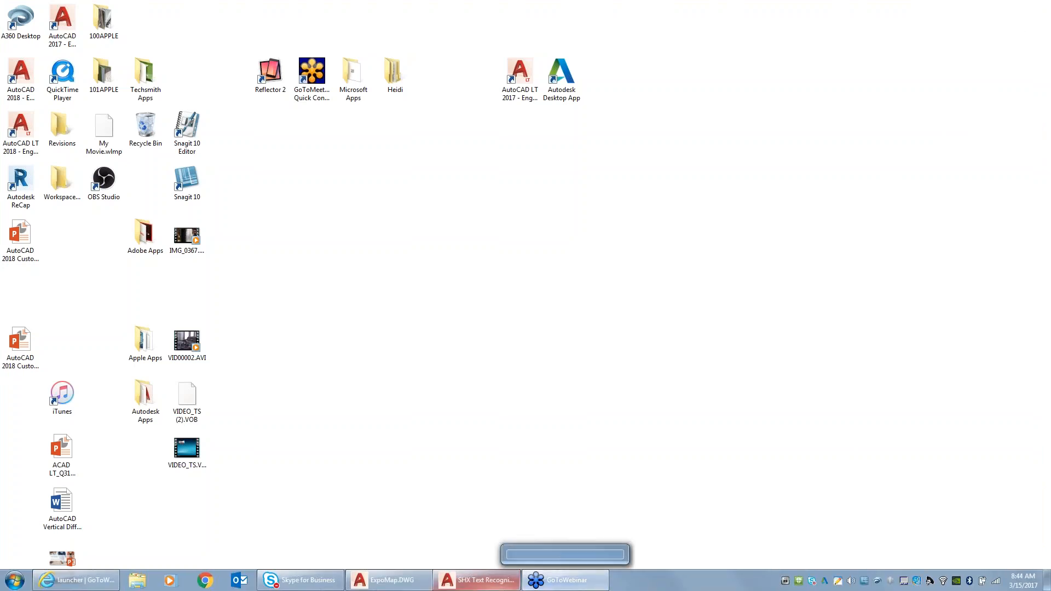